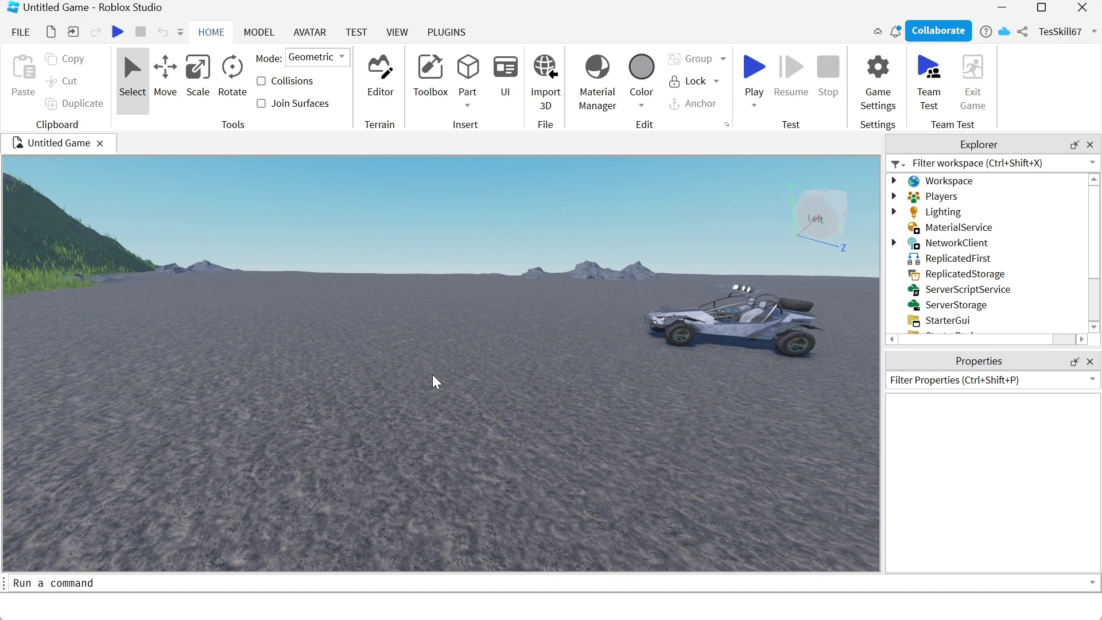
Enable and save the AI-Powered Texture Generator beta feature, then dismiss the restart prompt
{"action": "left_click", "coordinate": [19, 32]}
{"action": "left_click", "coordinate": [69, 305]}
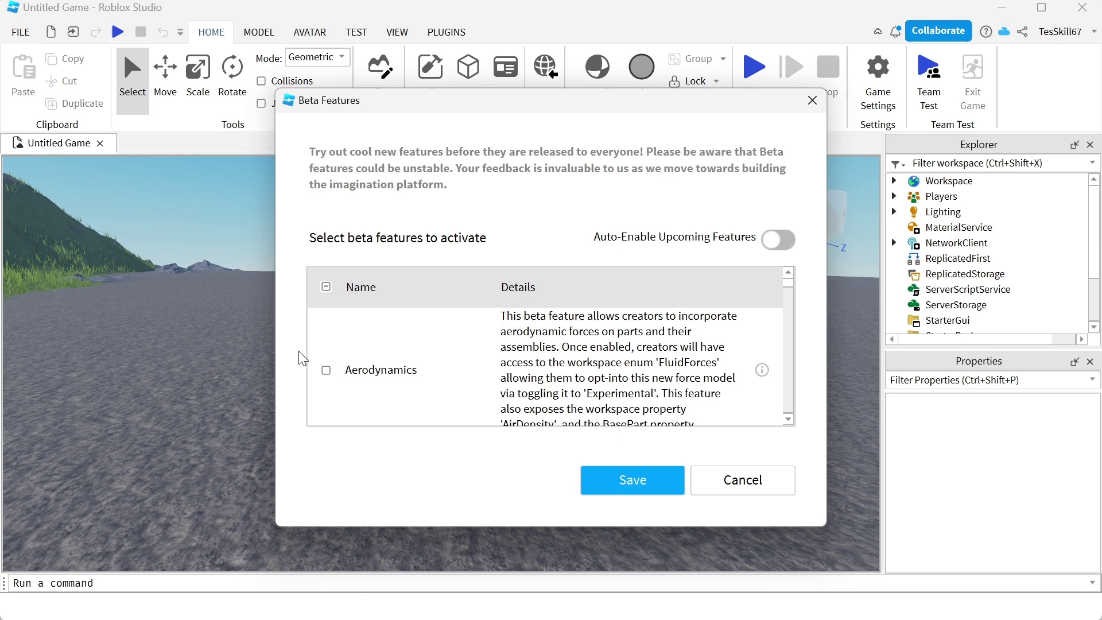
{"action": "scroll", "coordinate": [423, 360], "scroll_direction": "down", "scroll_amount": 2}
{"action": "scroll", "coordinate": [422, 360], "scroll_direction": "down", "scroll_amount": 1}
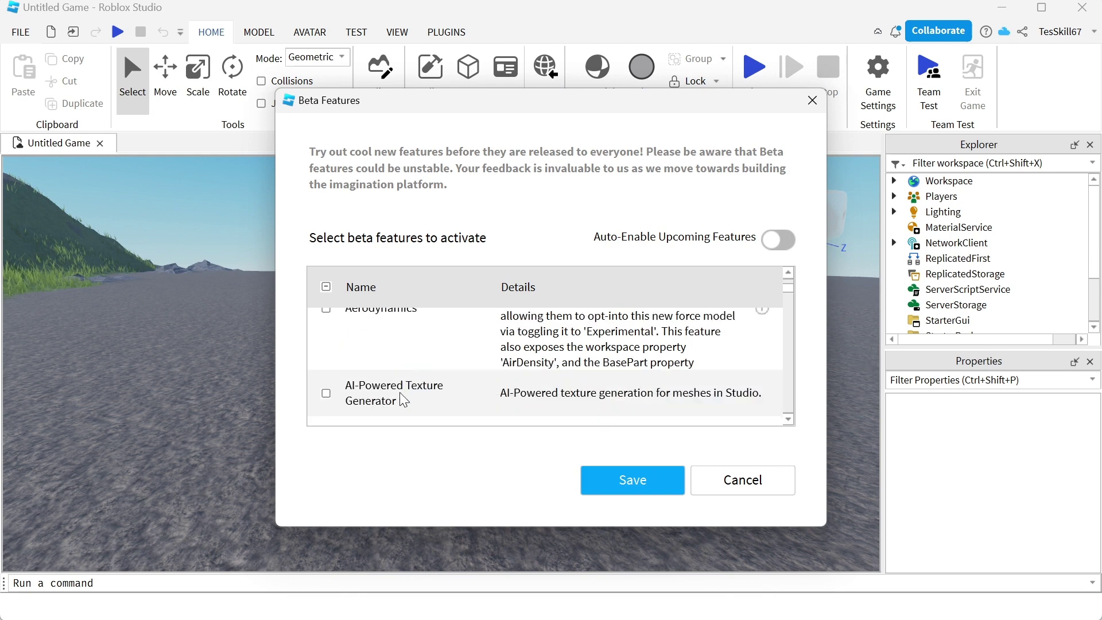
{"action": "left_click", "coordinate": [326, 394]}
{"action": "left_click", "coordinate": [611, 483]}
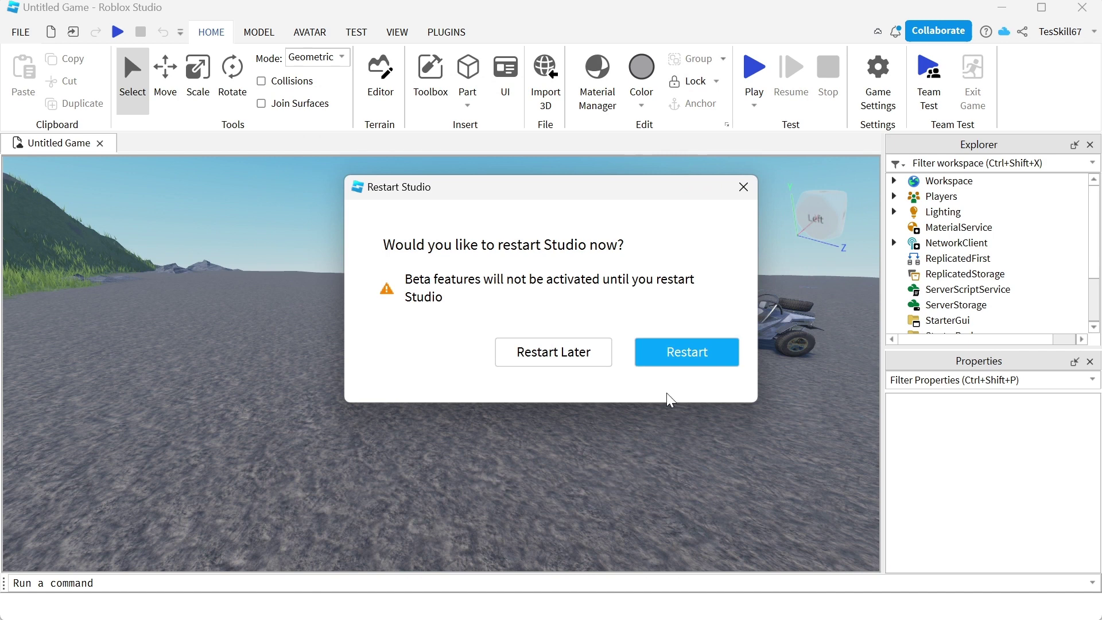
{"action": "left_click", "coordinate": [677, 360]}
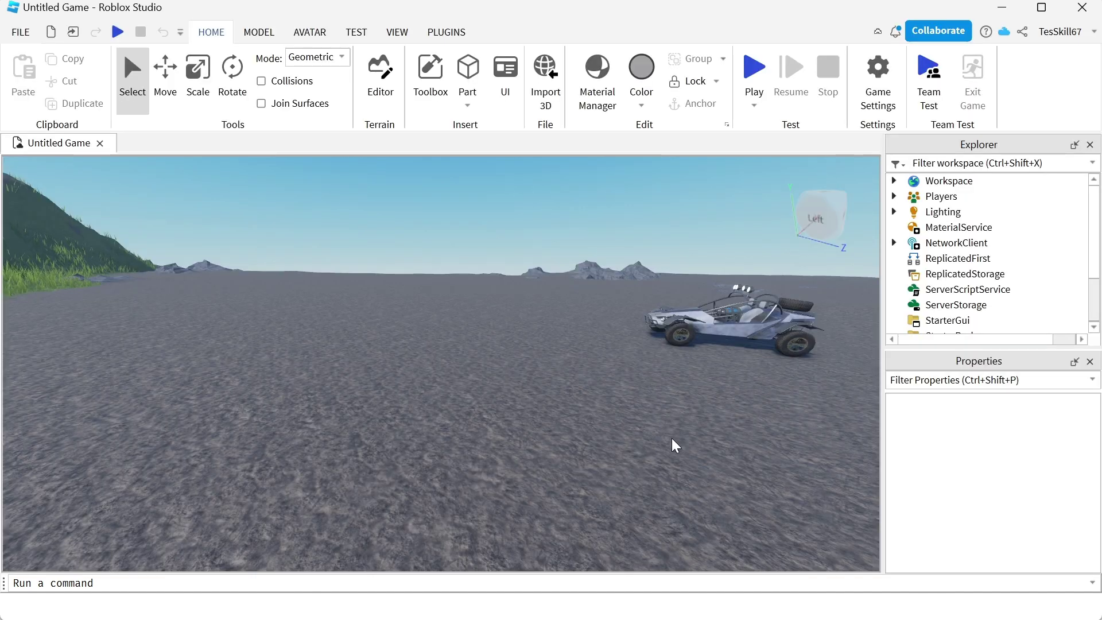
Insert a blank MeshPart into Workspace and nudge it onto the ground beside the Buggy
{"action": "left_click", "coordinate": [258, 34]}
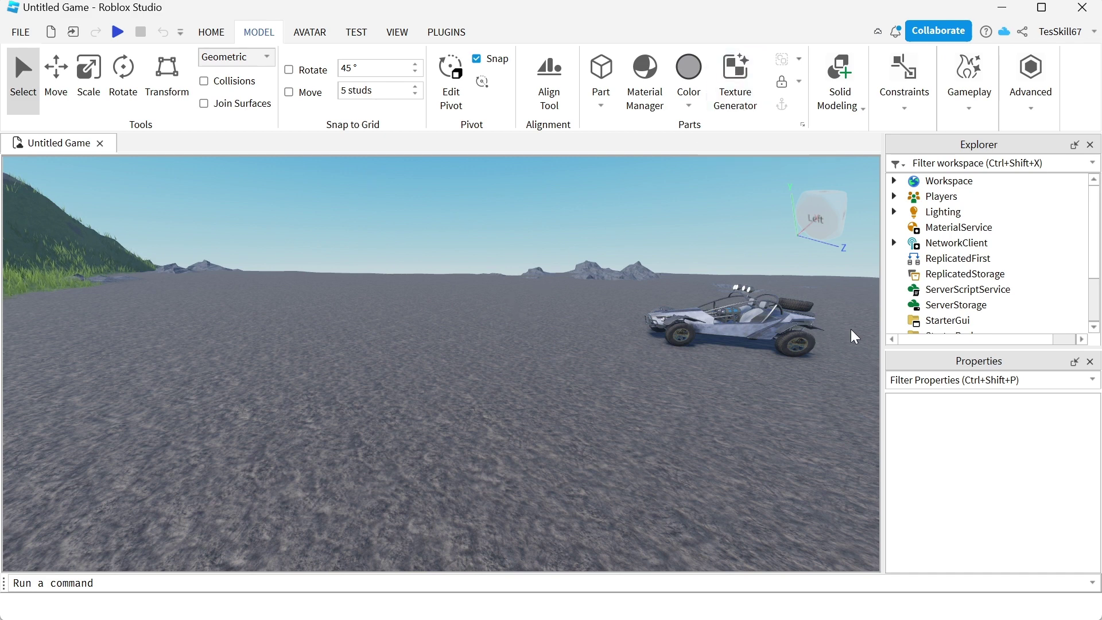
{"action": "left_click", "coordinate": [987, 180]}
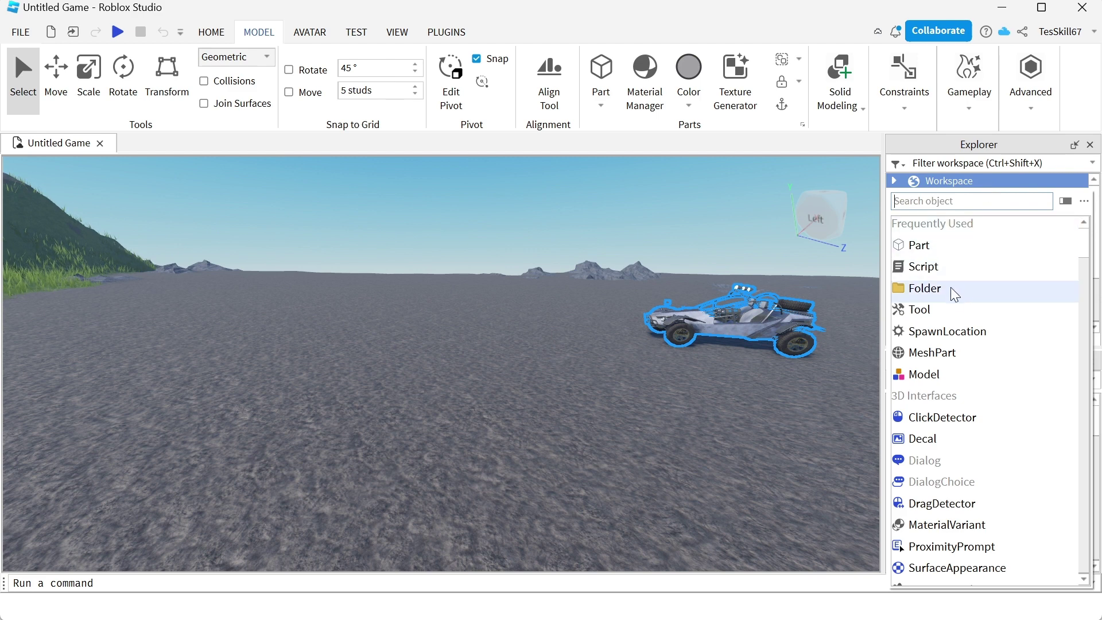
{"action": "left_click", "coordinate": [931, 352]}
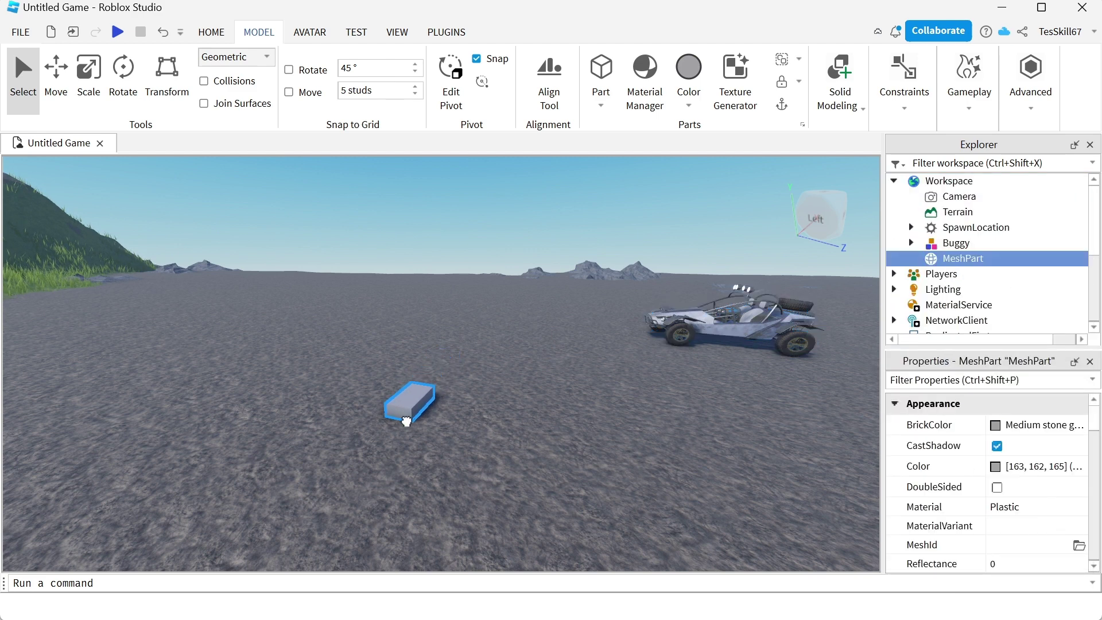
{"action": "left_click_drag", "start_coordinate": [406, 421], "coordinate": [401, 430]}
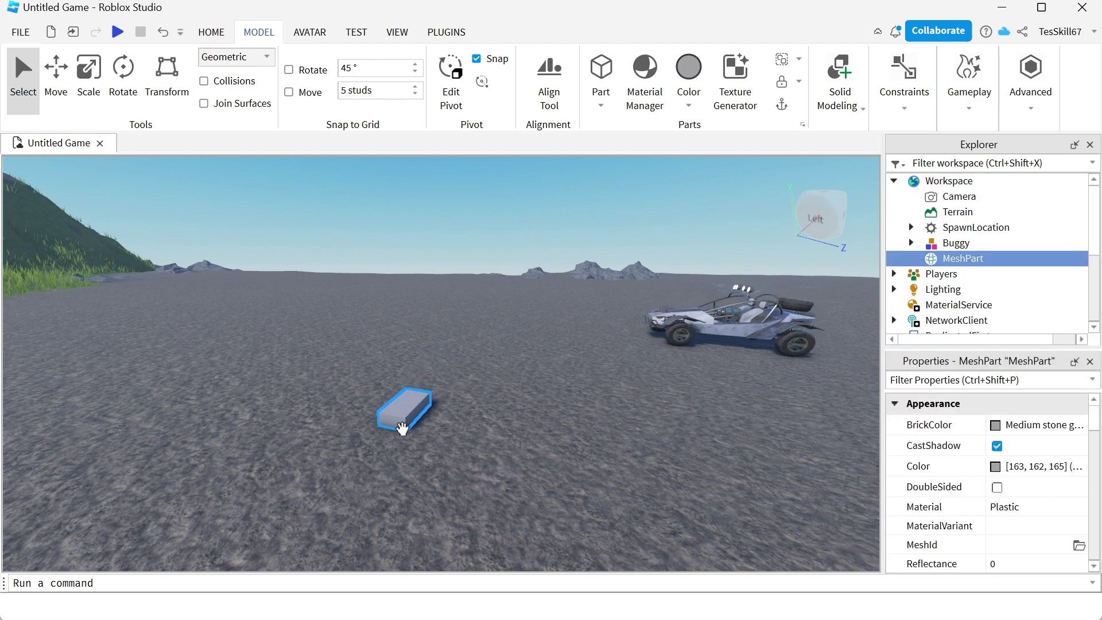
Open the Toolbox and filter it to Meshes
{"action": "left_click", "coordinate": [220, 27]}
{"action": "left_click", "coordinate": [428, 81]}
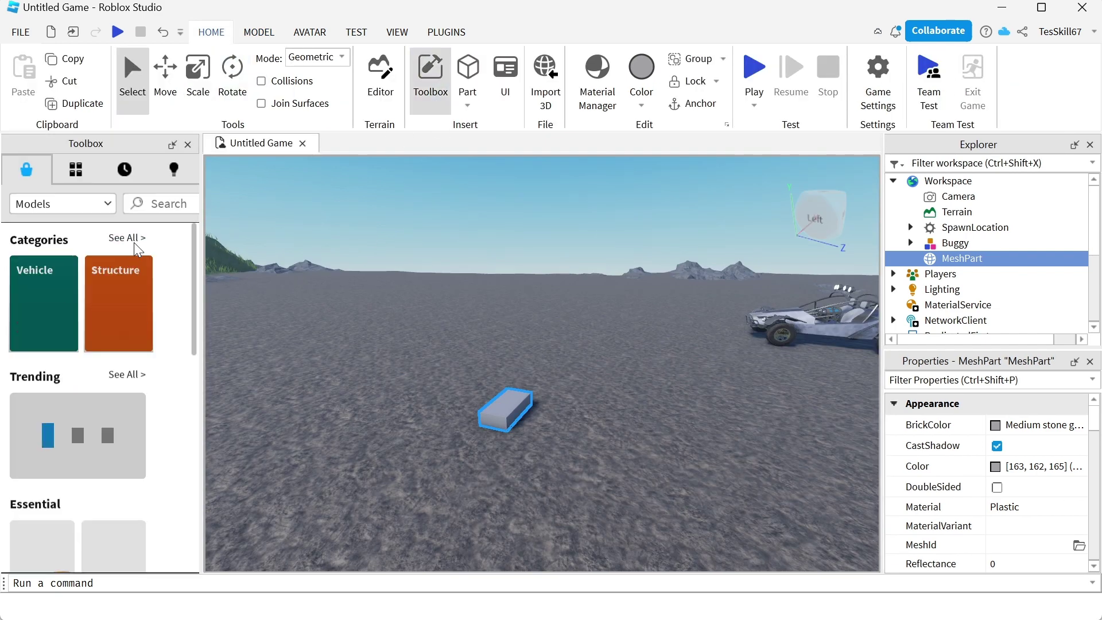
{"action": "left_click", "coordinate": [94, 206]}
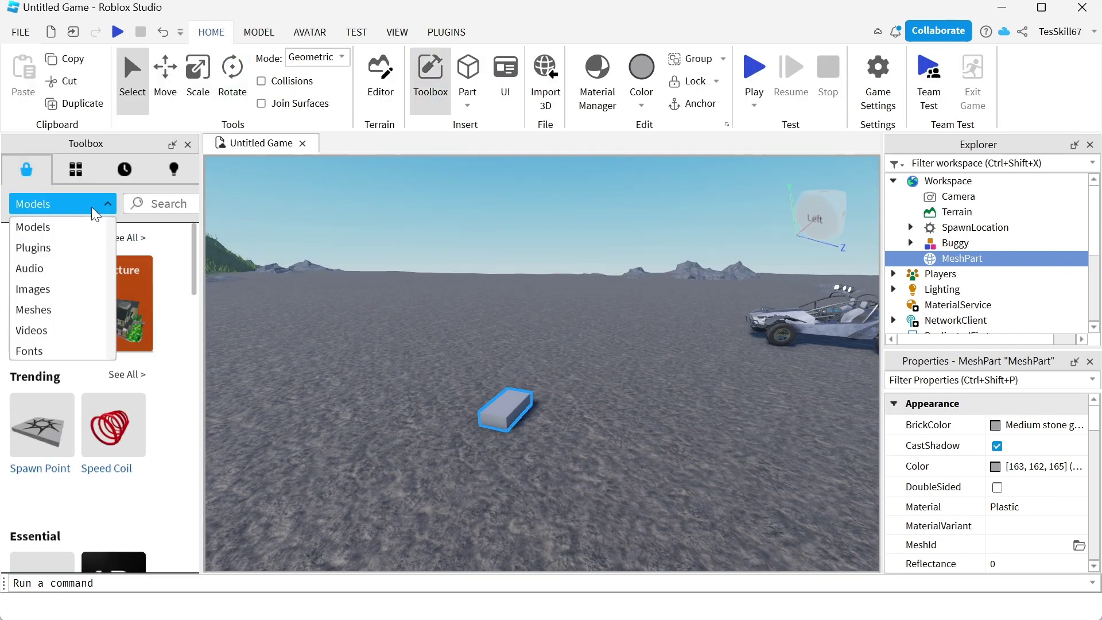
{"action": "left_click", "coordinate": [49, 318]}
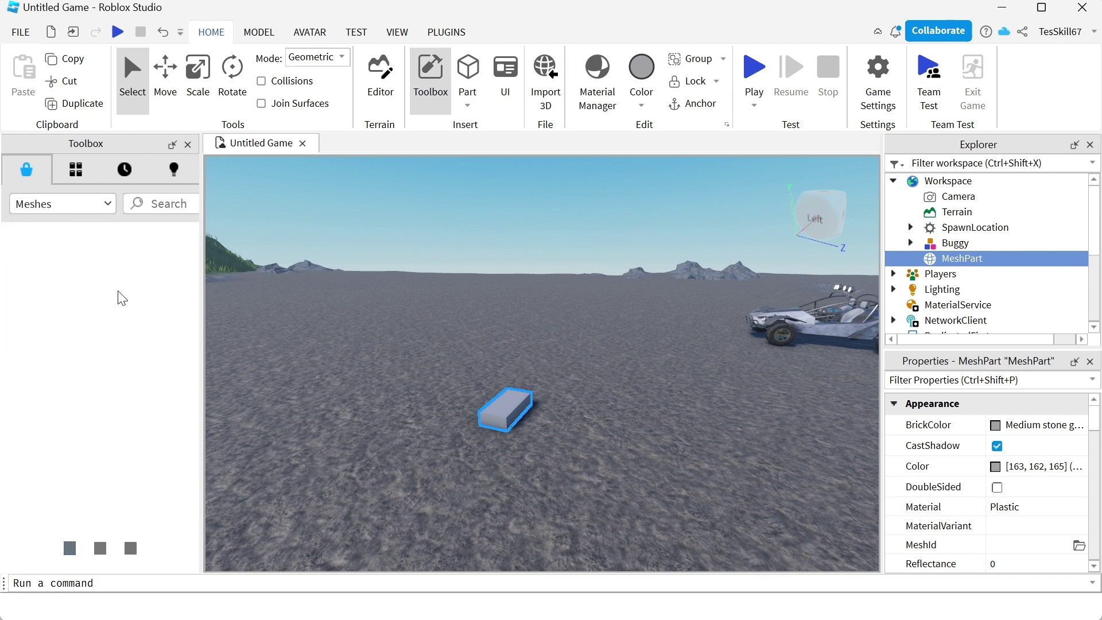
Search meshes for 'turtle' and copy the Turtle mesh ID
{"action": "left_click", "coordinate": [169, 203]}
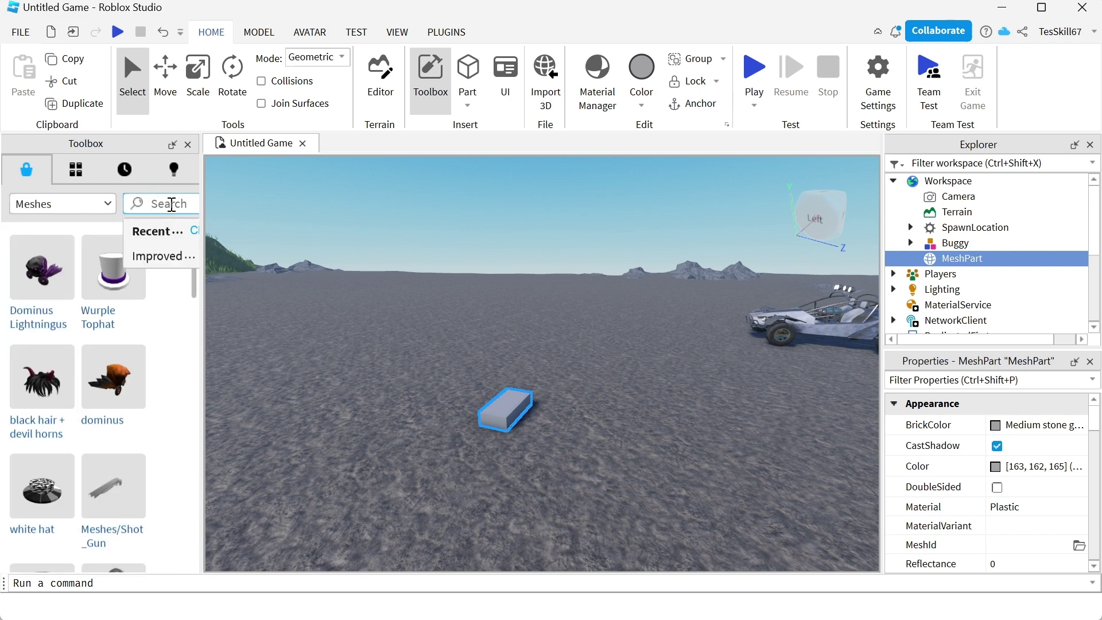
{"action": "type", "text": "turtl"}
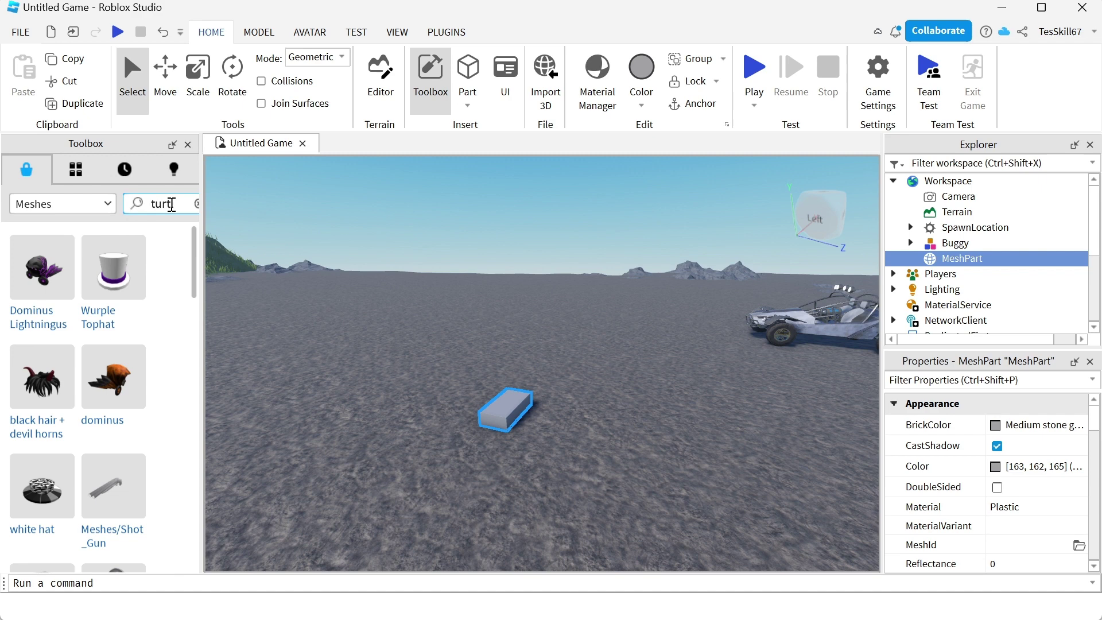
{"action": "type", "text": "e"}
{"action": "key", "text": "Return"}
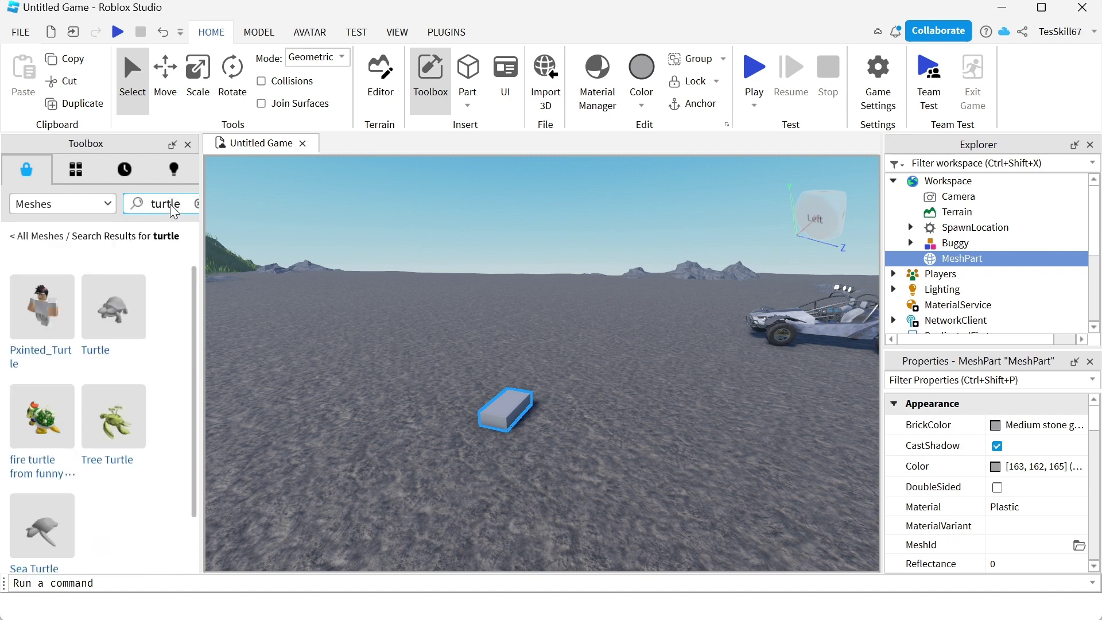
{"action": "mouse_move", "coordinate": [114, 312]}
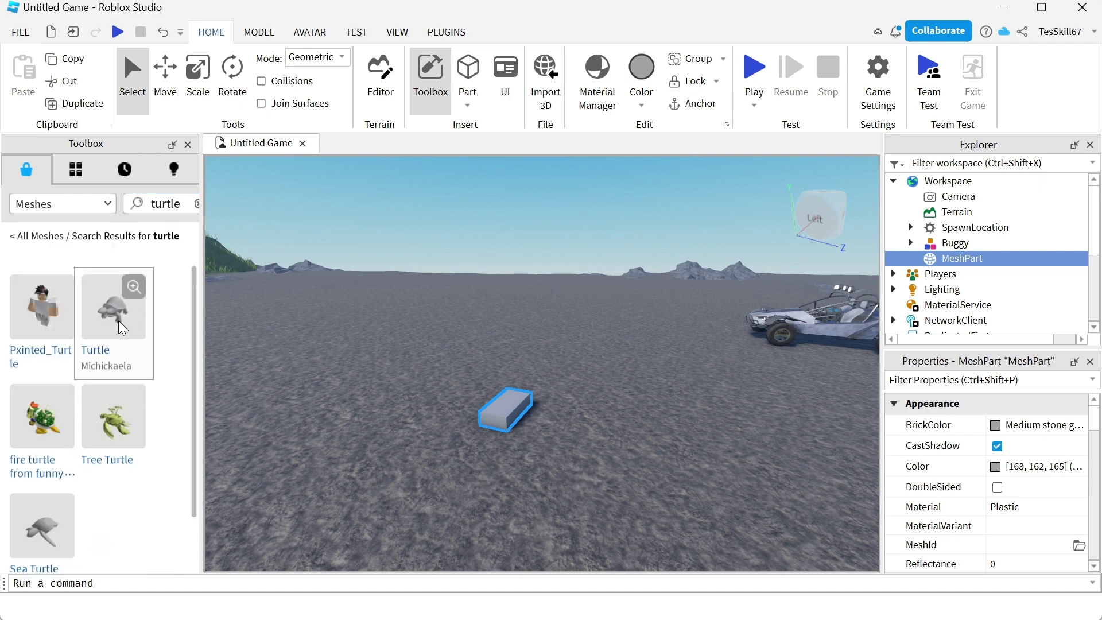
{"action": "right_click", "coordinate": [121, 329]}
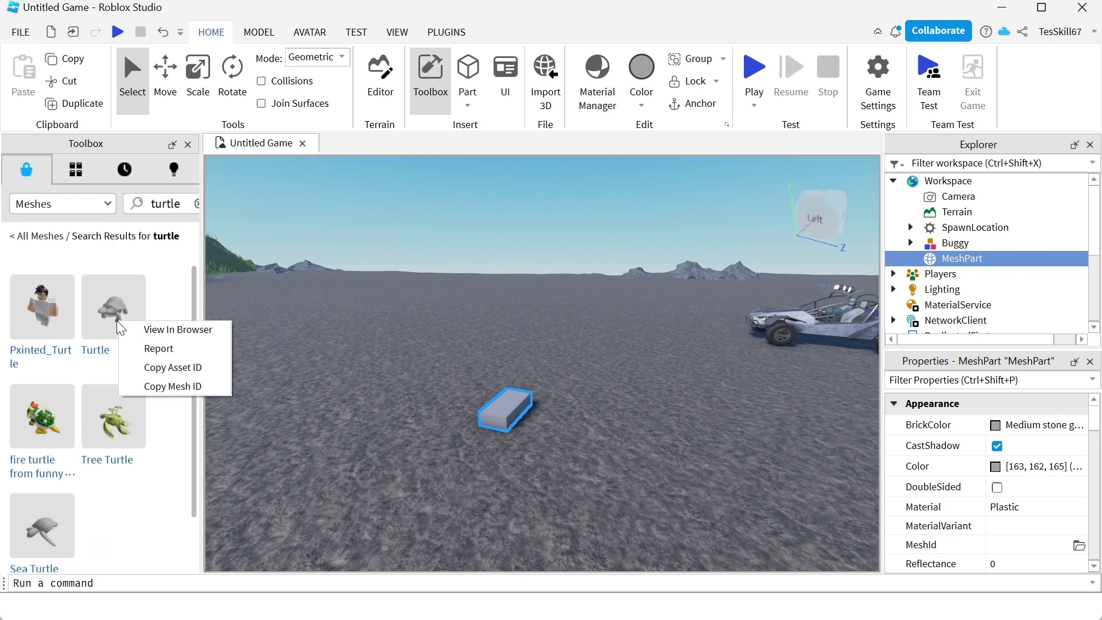
{"action": "left_click", "coordinate": [157, 387]}
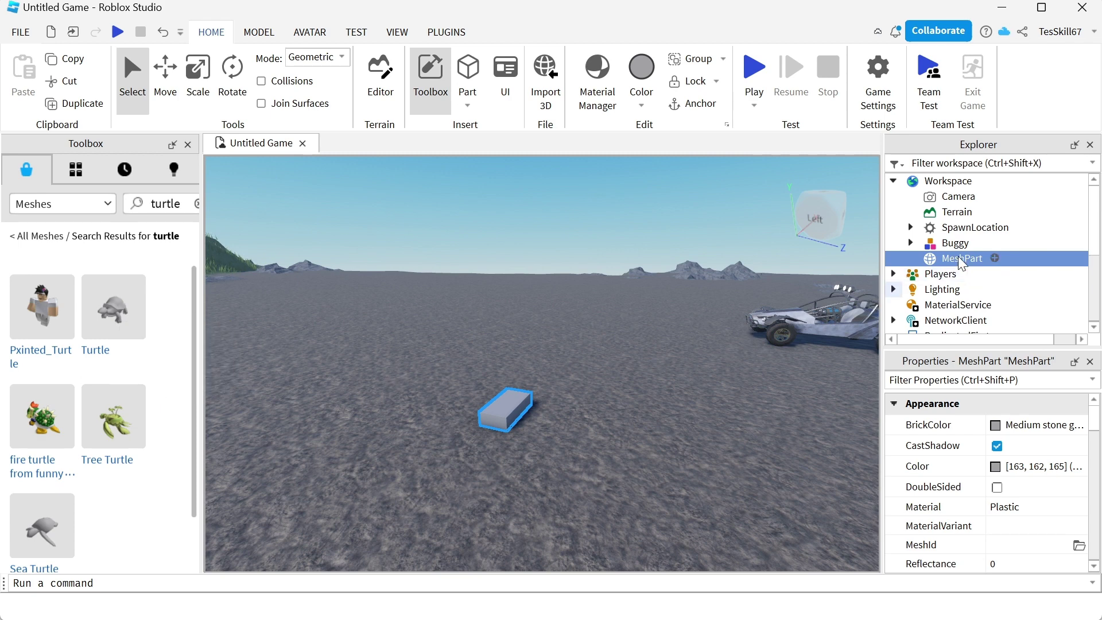
{"action": "scroll", "coordinate": [958, 480], "scroll_direction": "down", "scroll_amount": 1}
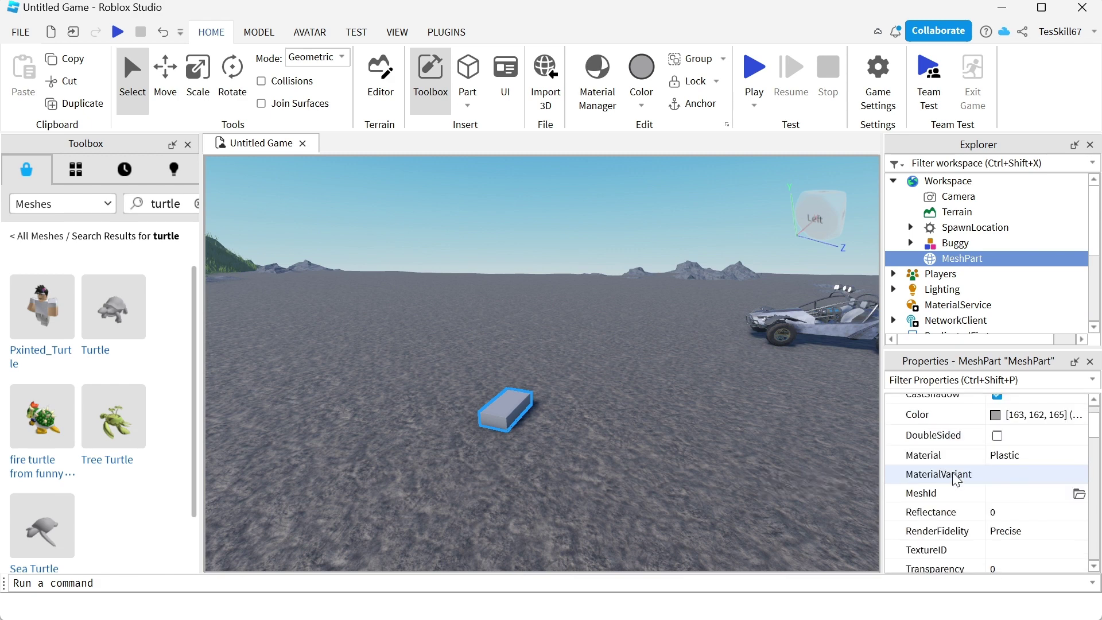
Paste the Turtle mesh ID into MeshId, move the turtle closer, and close the Toolbox
{"action": "left_click", "coordinate": [1014, 500]}
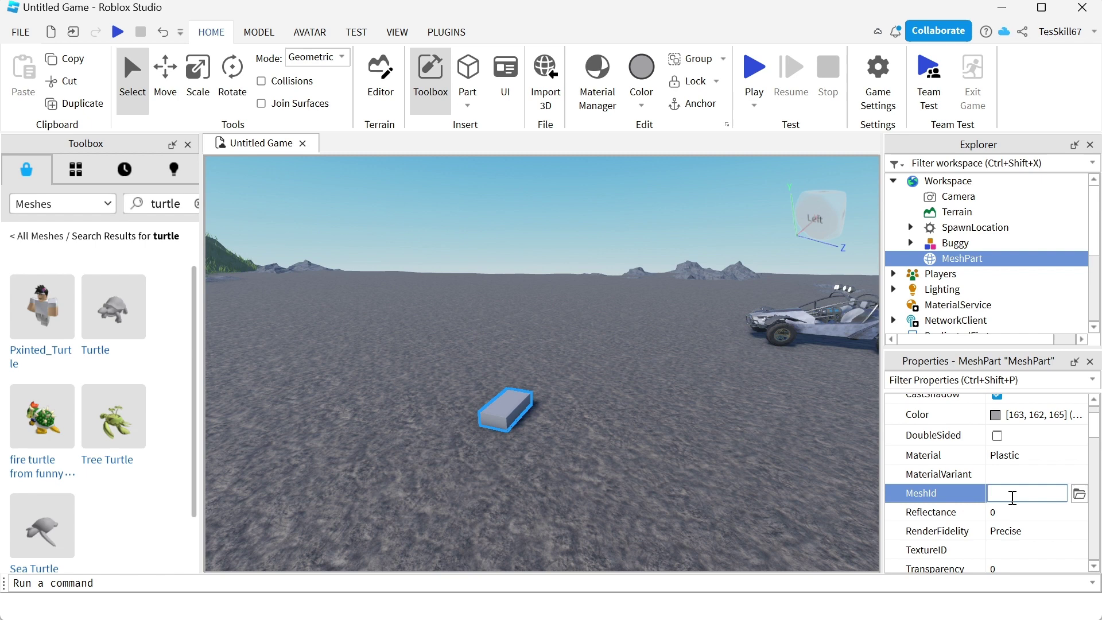
{"action": "key", "text": "ctrl+v"}
{"action": "key", "text": "Return"}
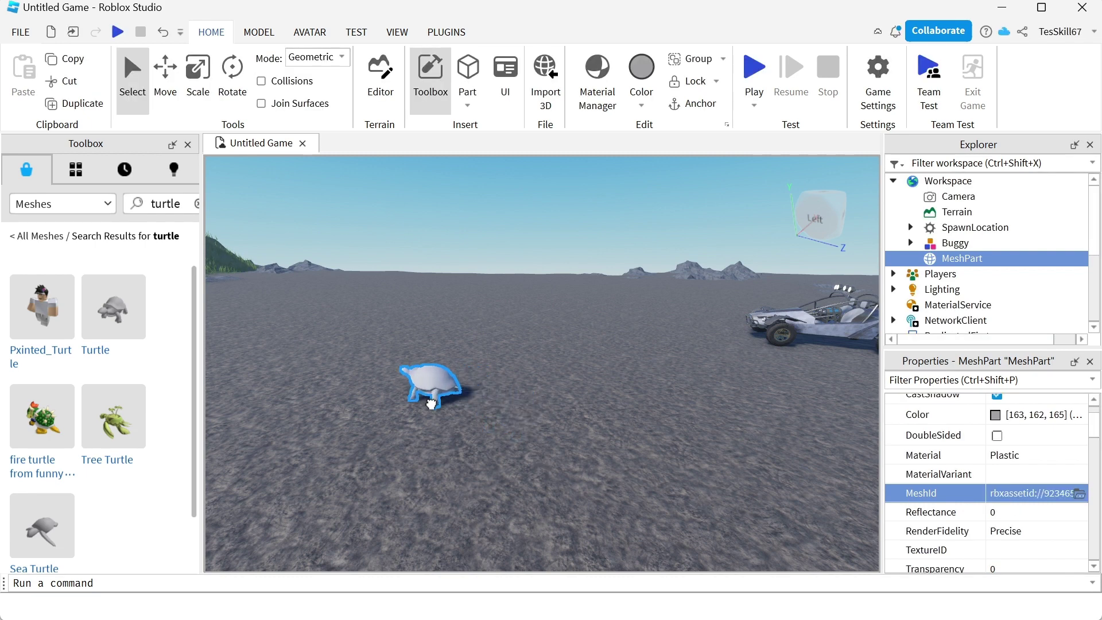
{"action": "left_click_drag", "start_coordinate": [515, 413], "coordinate": [426, 476]}
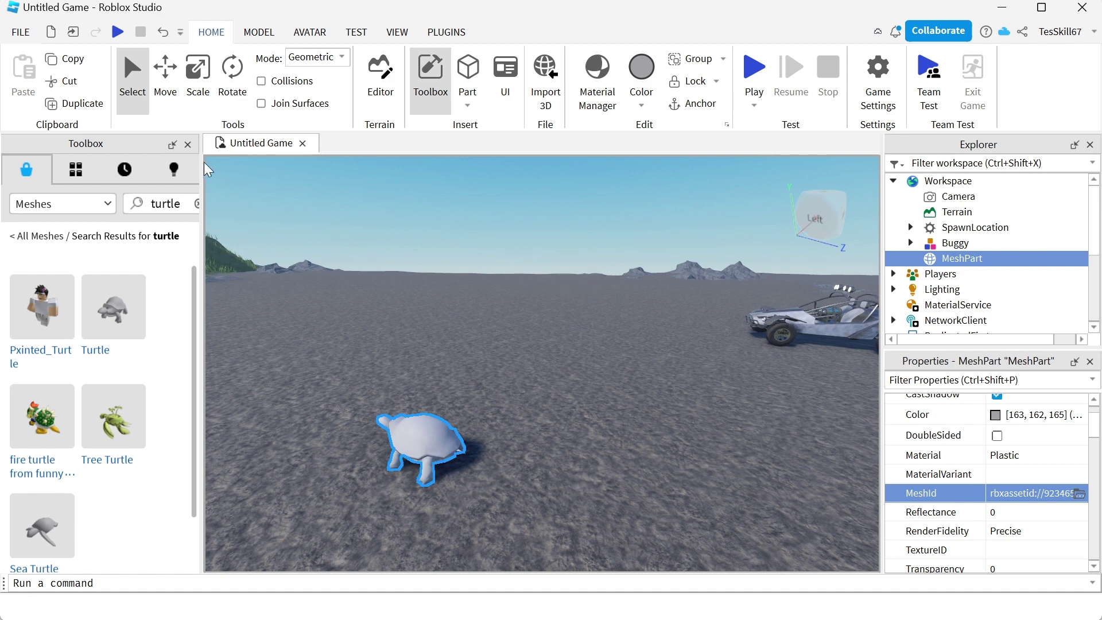
{"action": "left_click", "coordinate": [188, 145]}
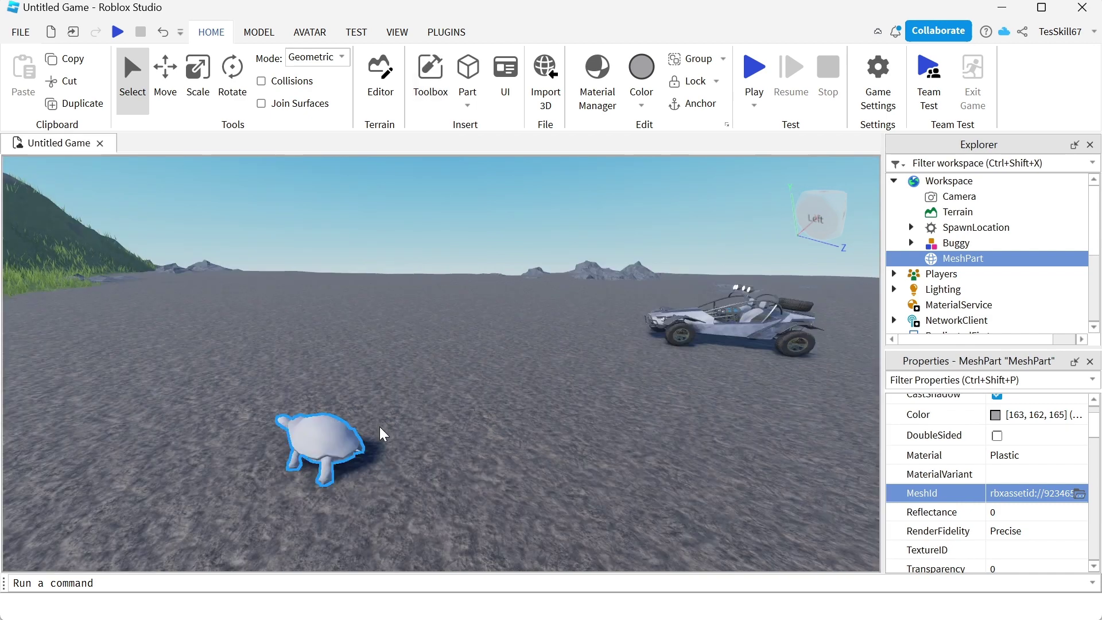
Open the Texture Generator for the turtle MeshPart and rotate its preview to a side angle
{"action": "left_click", "coordinate": [261, 35]}
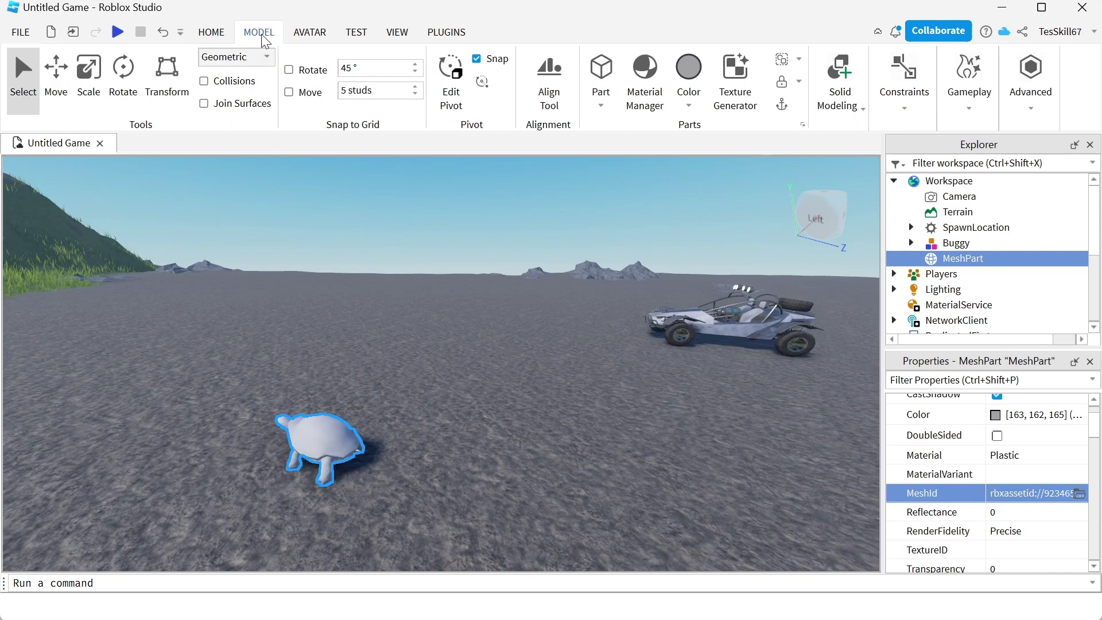
{"action": "left_click", "coordinate": [733, 77]}
{"action": "mouse_move", "coordinate": [100, 302]}
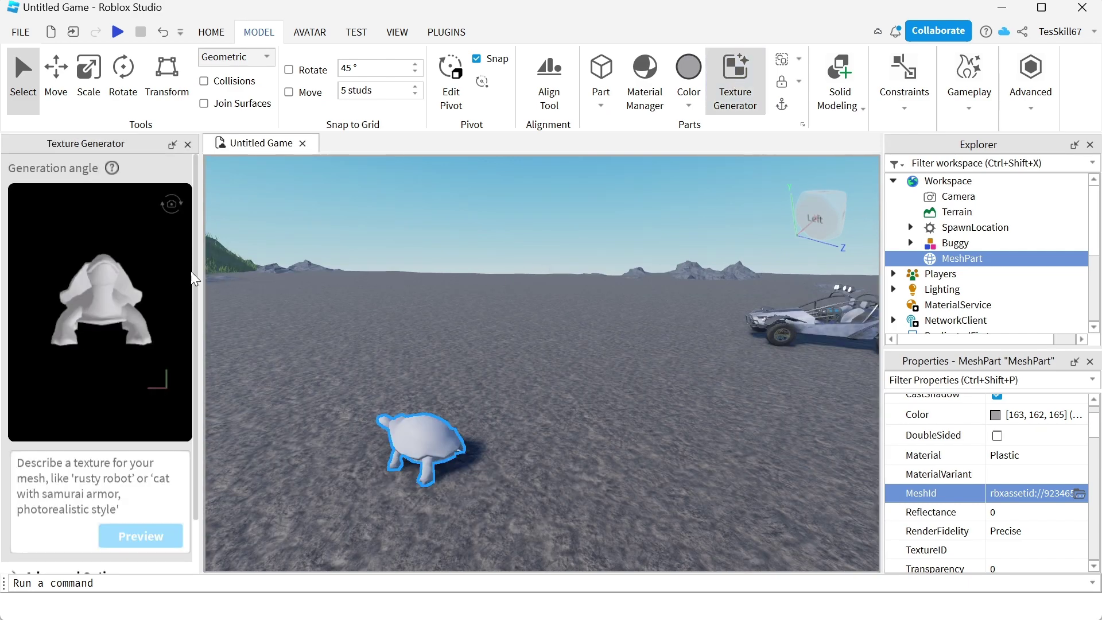
{"action": "left_click", "coordinate": [99, 498]}
{"action": "mouse_move", "coordinate": [110, 290]}
{"action": "left_mouse_down"}
{"action": "mouse_move", "coordinate": [80, 315]}
{"action": "mouse_move", "coordinate": [101, 337]}
{"action": "mouse_move", "coordinate": [148, 308]}
{"action": "mouse_move", "coordinate": [107, 298]}
{"action": "left_mouse_up"}
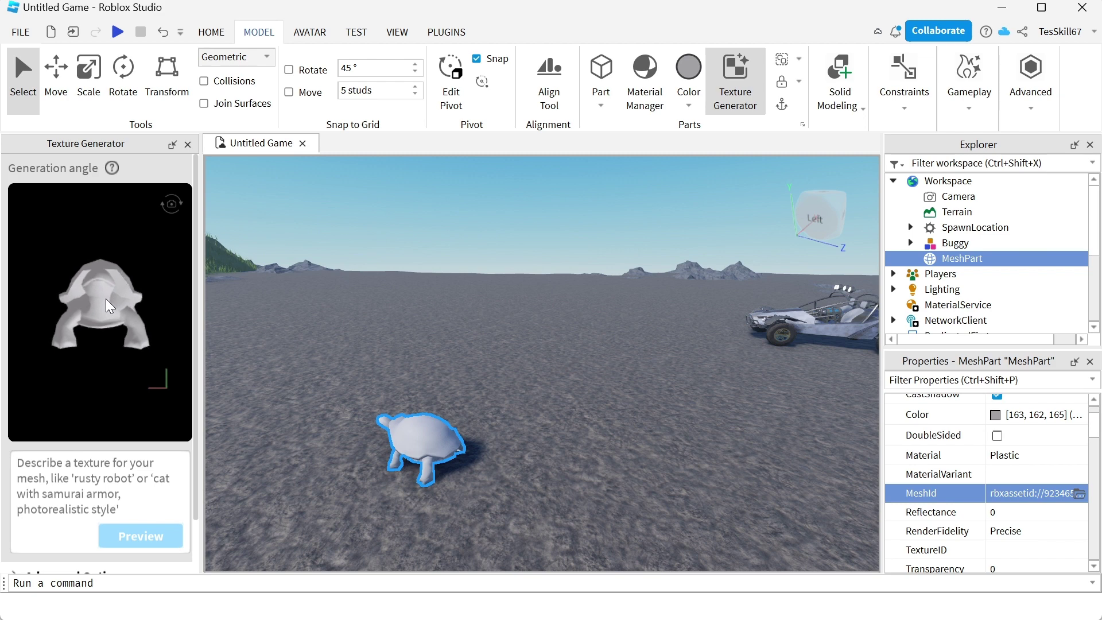
Preview a 'green turtle in a red shell' texture and cycle through its angles
{"action": "left_click", "coordinate": [85, 465]}
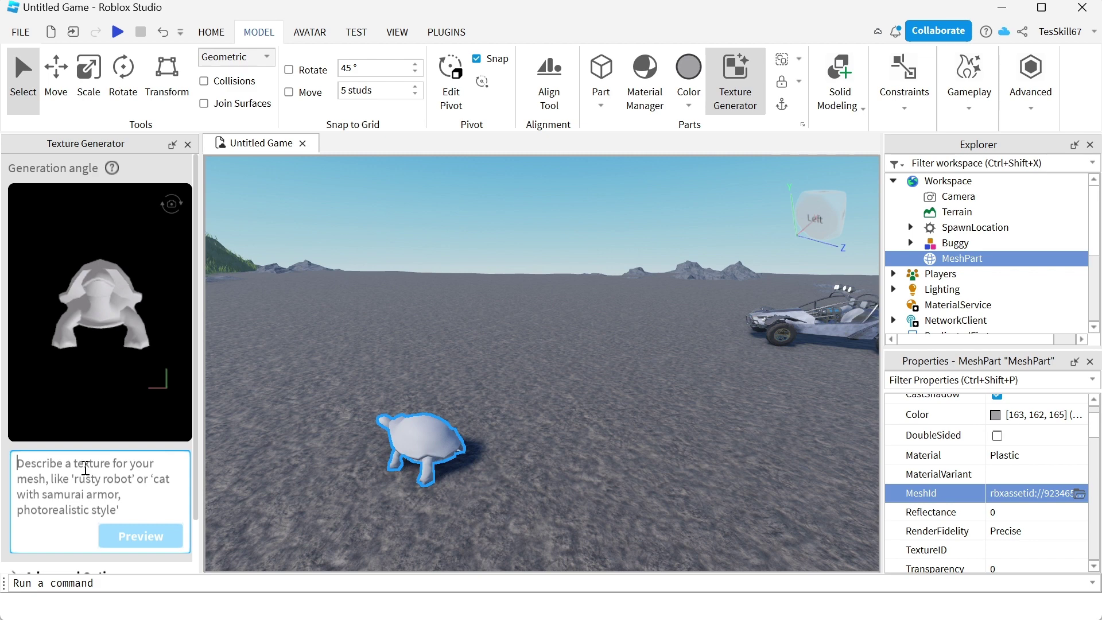
{"action": "type", "text": "gree"}
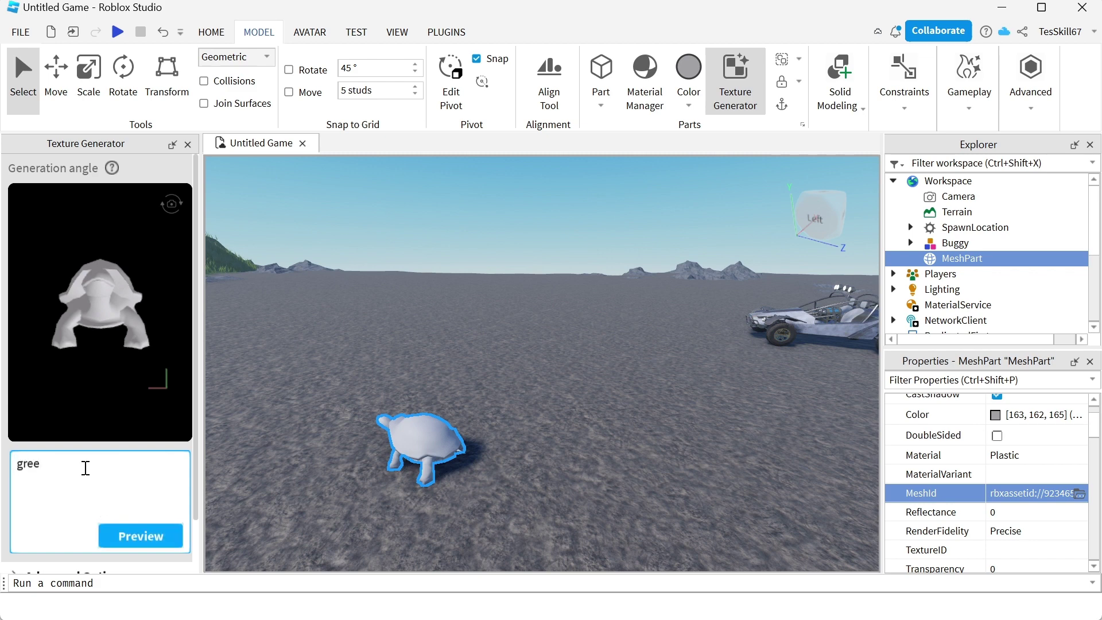
{"action": "type", "text": "n turtle in a red shell"}
{"action": "left_click", "coordinate": [131, 535]}
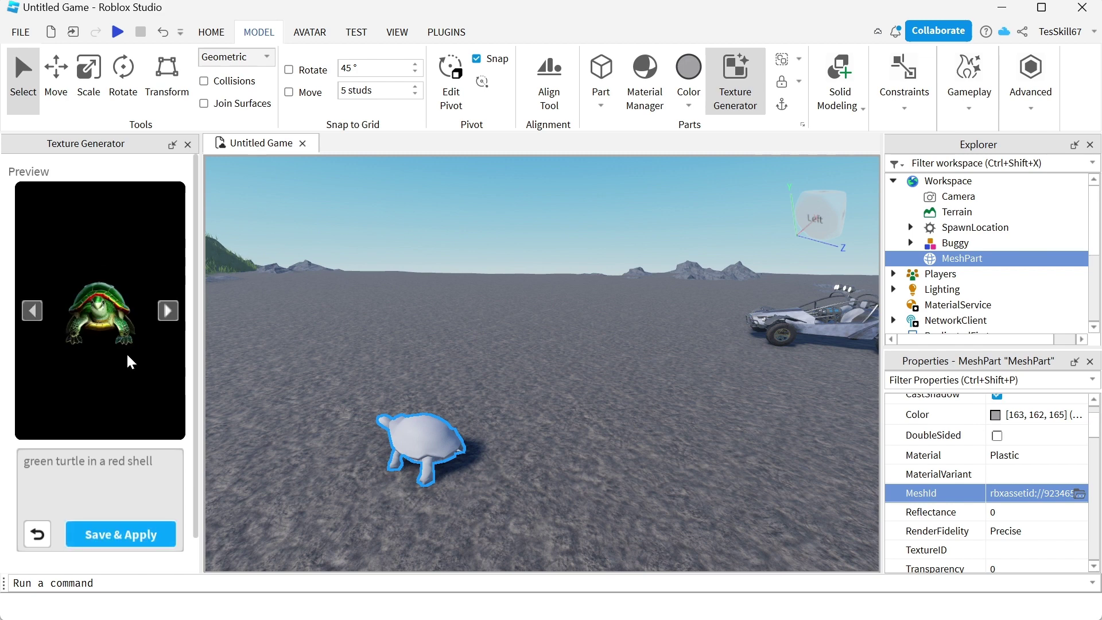
{"action": "left_click", "coordinate": [167, 312]}
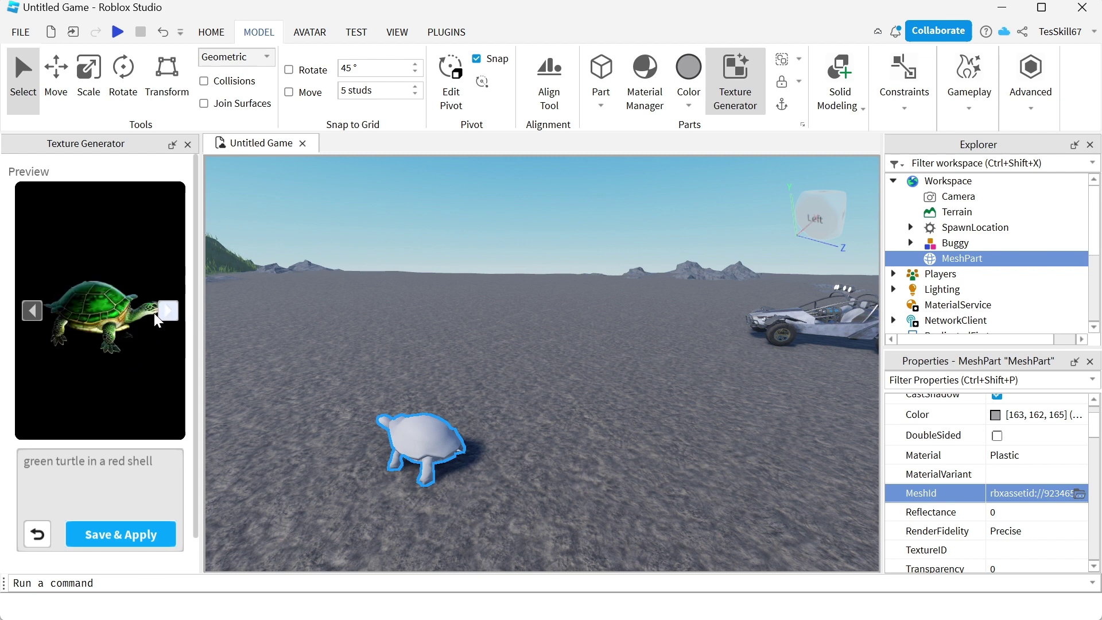
{"action": "left_click", "coordinate": [170, 316]}
{"action": "left_click", "coordinate": [169, 316]}
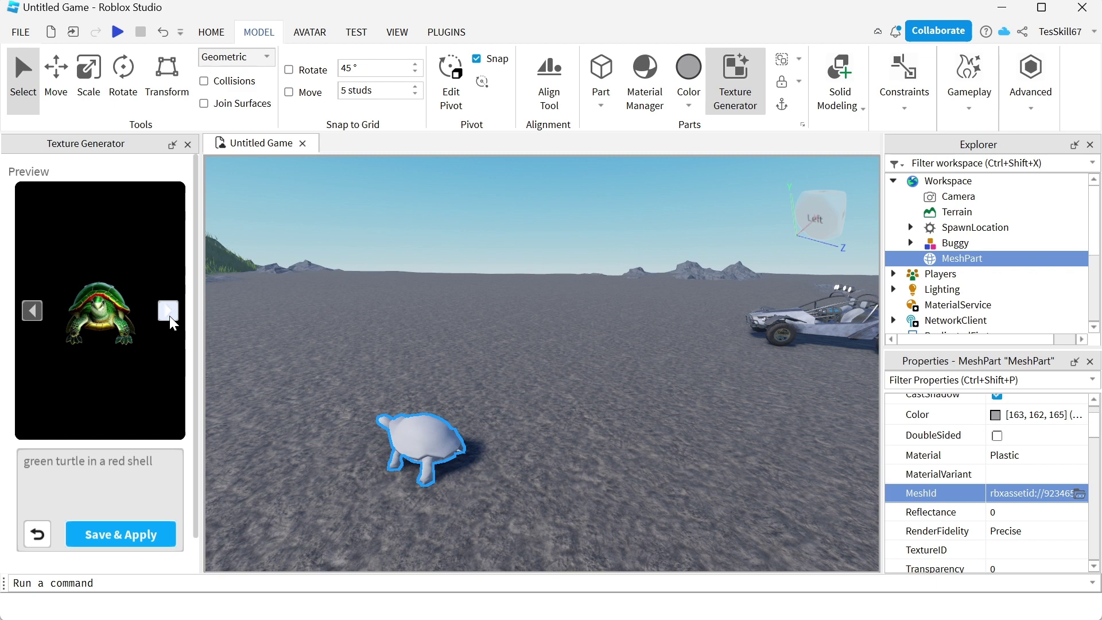
Save and apply the green turtle texture, then start a Play test
{"action": "left_click", "coordinate": [113, 536]}
{"action": "scroll", "coordinate": [140, 479], "scroll_direction": "down", "scroll_amount": 2}
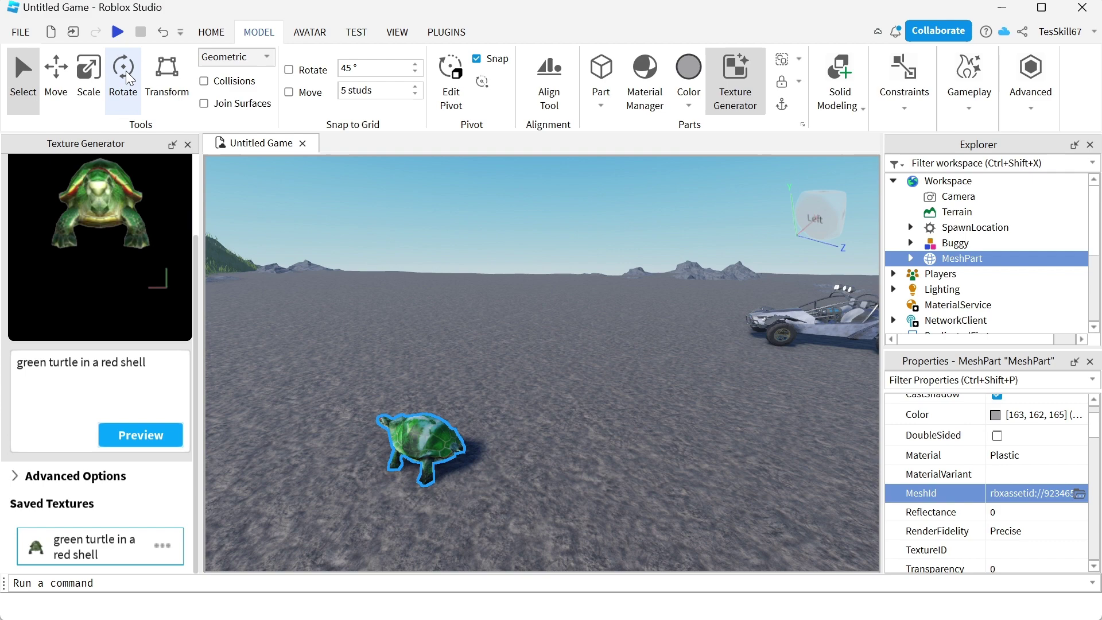
{"action": "left_click", "coordinate": [118, 33]}
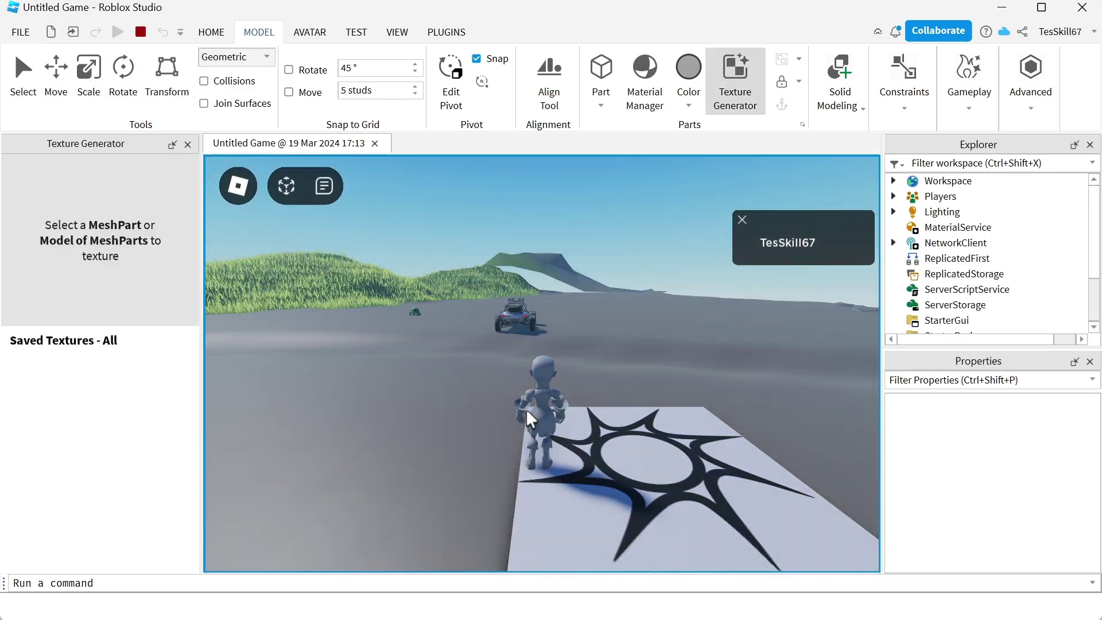
Walk the avatar with WASD across the terrain to the textured turtle and buggy
{"action": "key", "text": "w"}
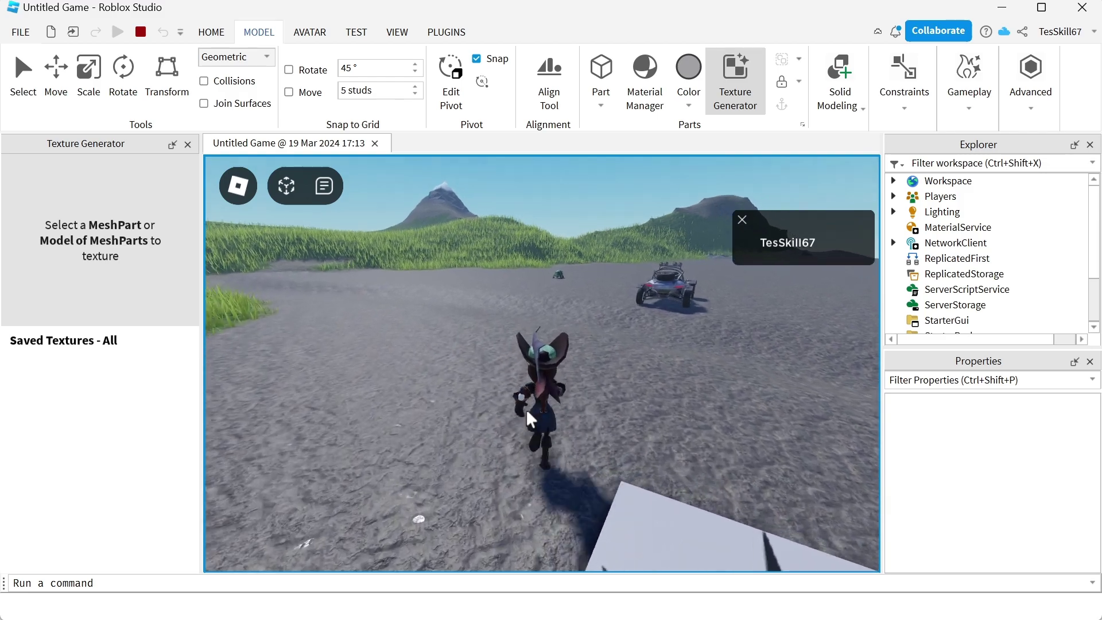
{"action": "key", "text": "a"}
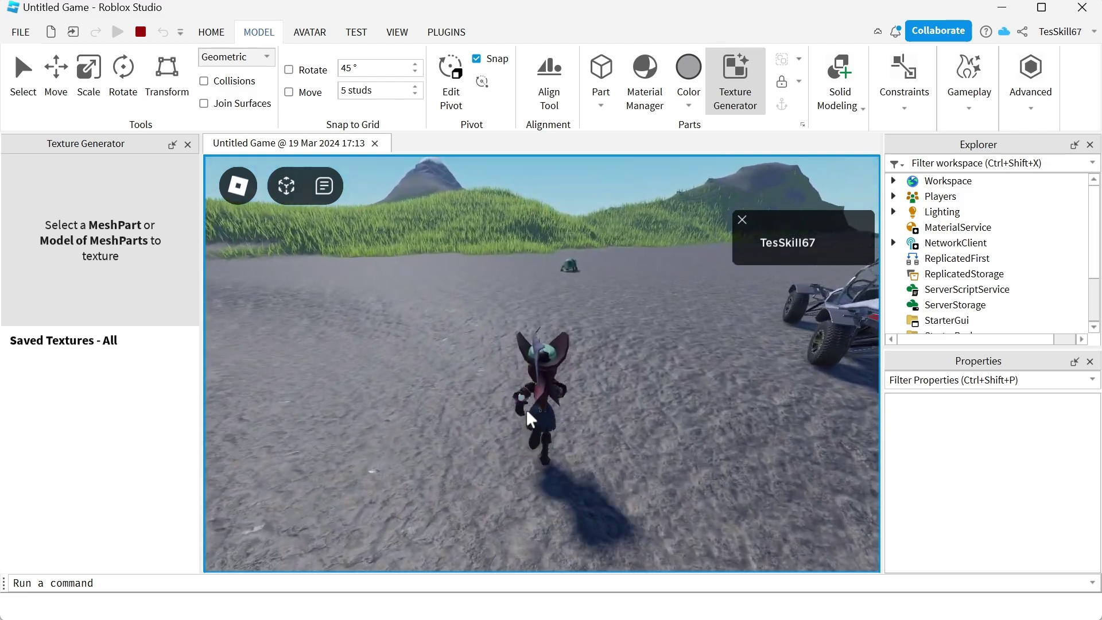
{"action": "key", "text": "d"}
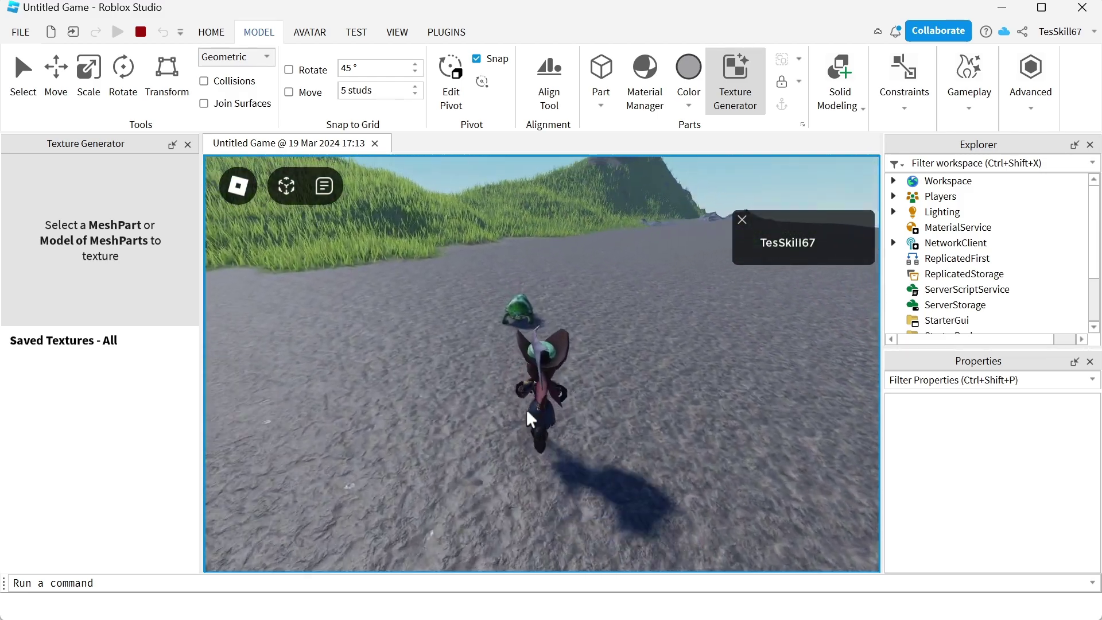
{"action": "key", "text": "a"}
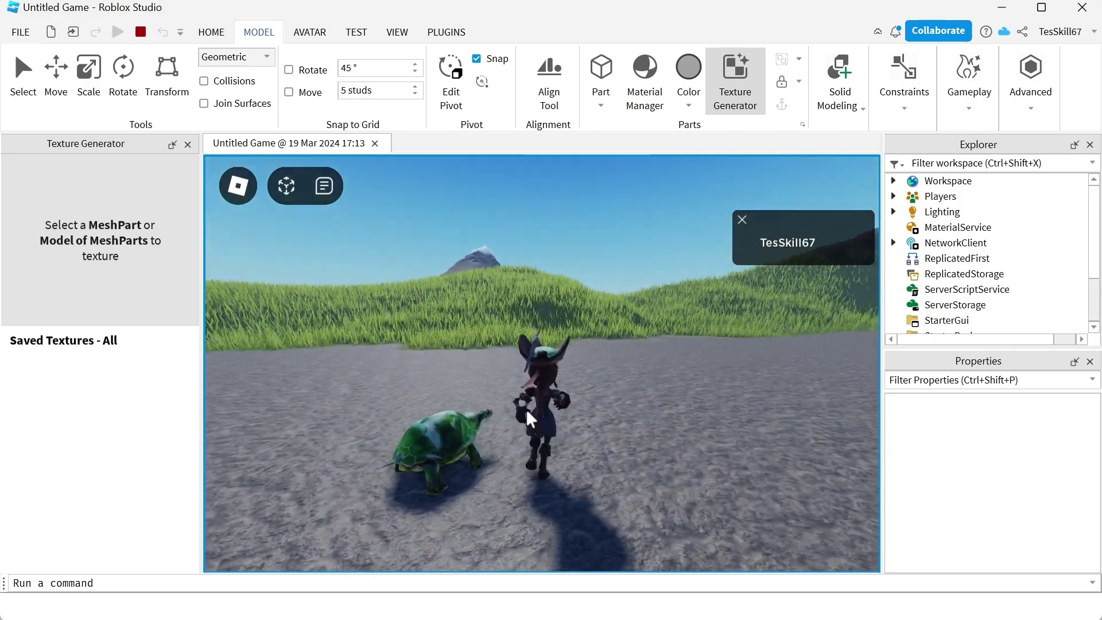
{"action": "key", "text": "w"}
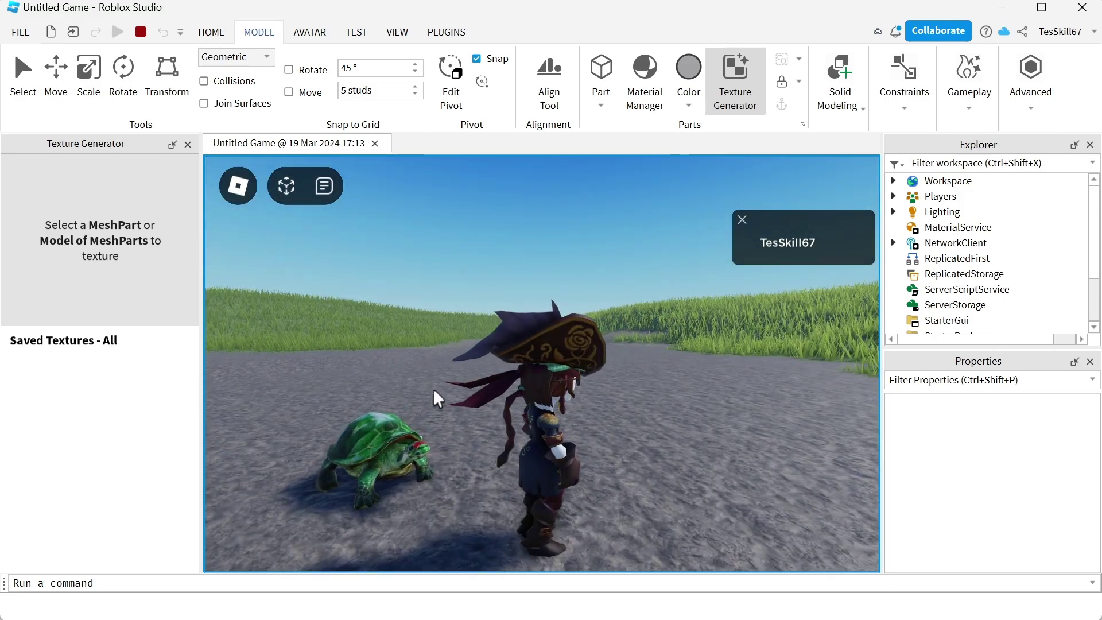
{"action": "key", "text": "a"}
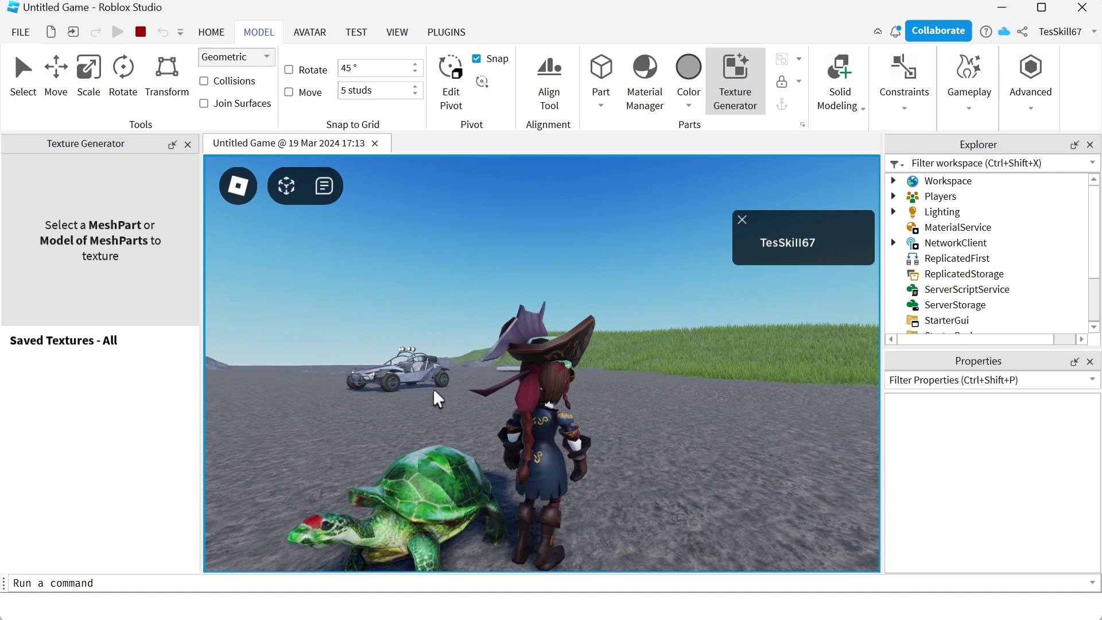
{"action": "key", "text": "s"}
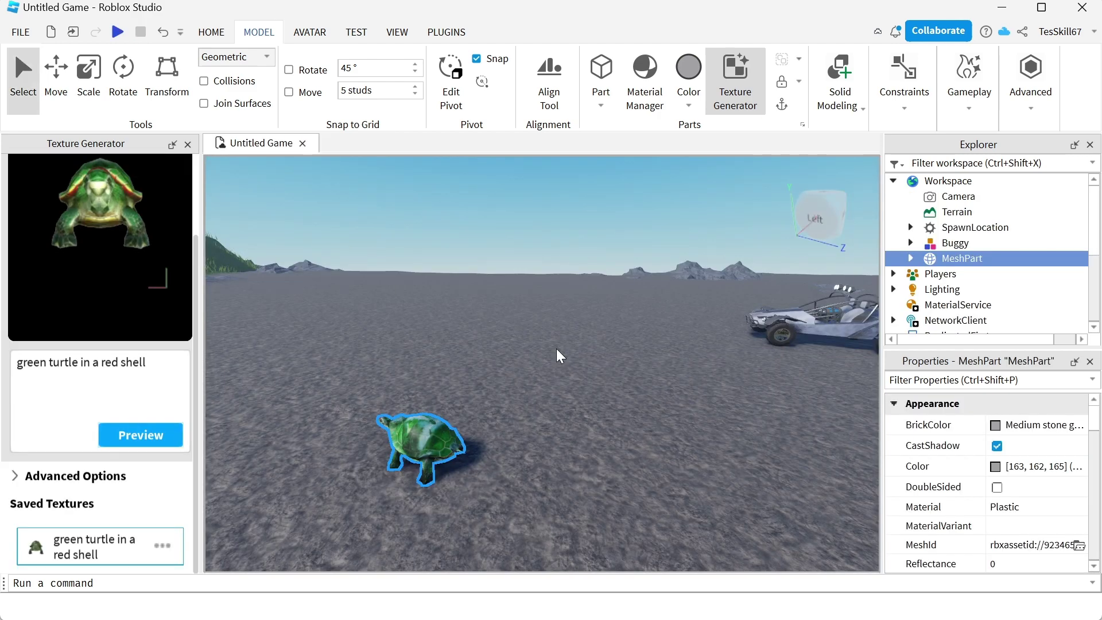
Close the Texture Generator panel and select the Buggy model
{"action": "left_click", "coordinate": [186, 144]}
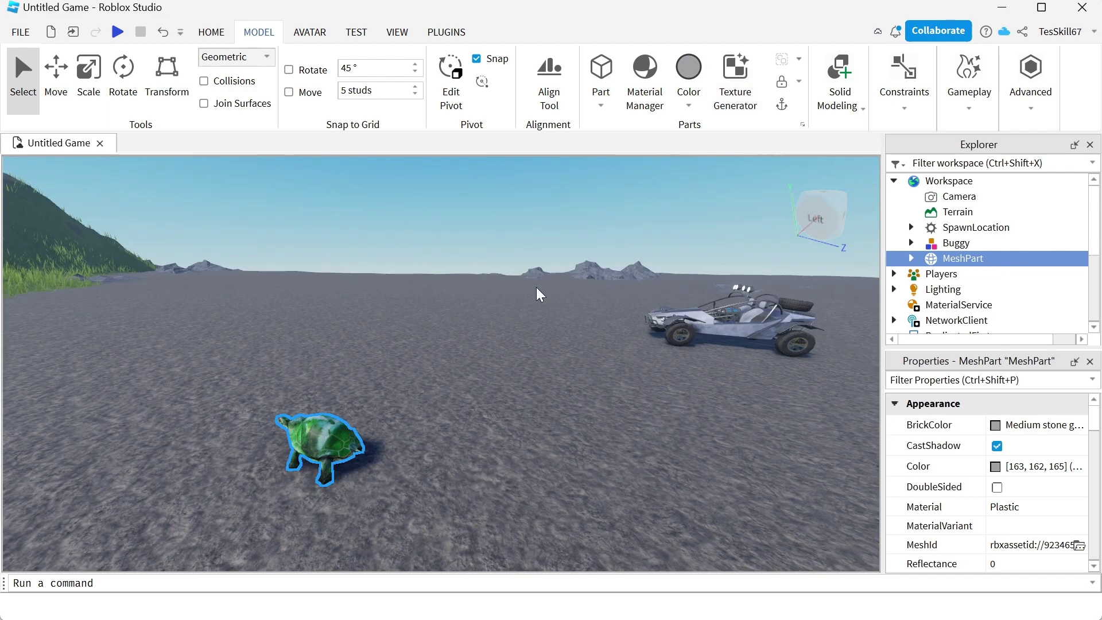
{"action": "left_click", "coordinate": [728, 338]}
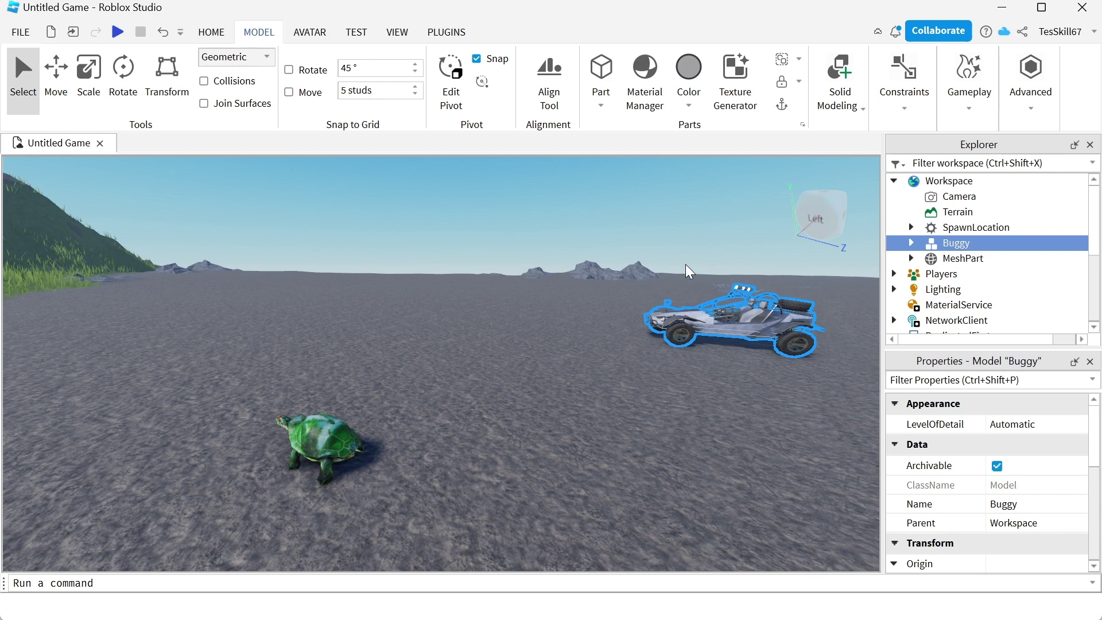
Replace the turtle prompt with 'dirty dusty race car' and preview textures for the Buggy
{"action": "left_click", "coordinate": [742, 93]}
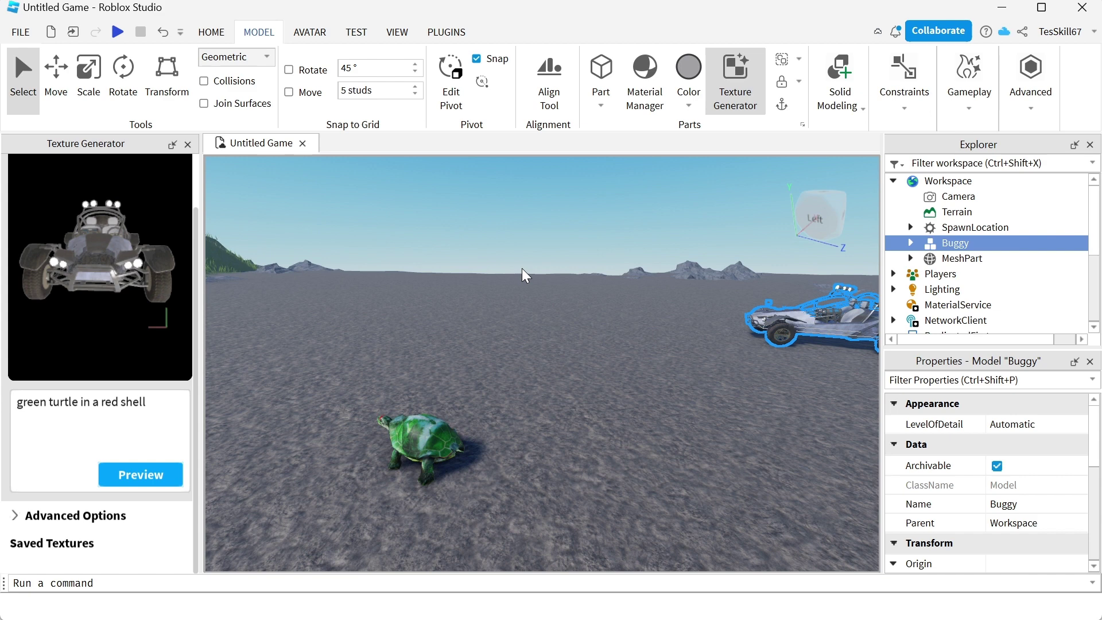
{"action": "left_click", "coordinate": [151, 406]}
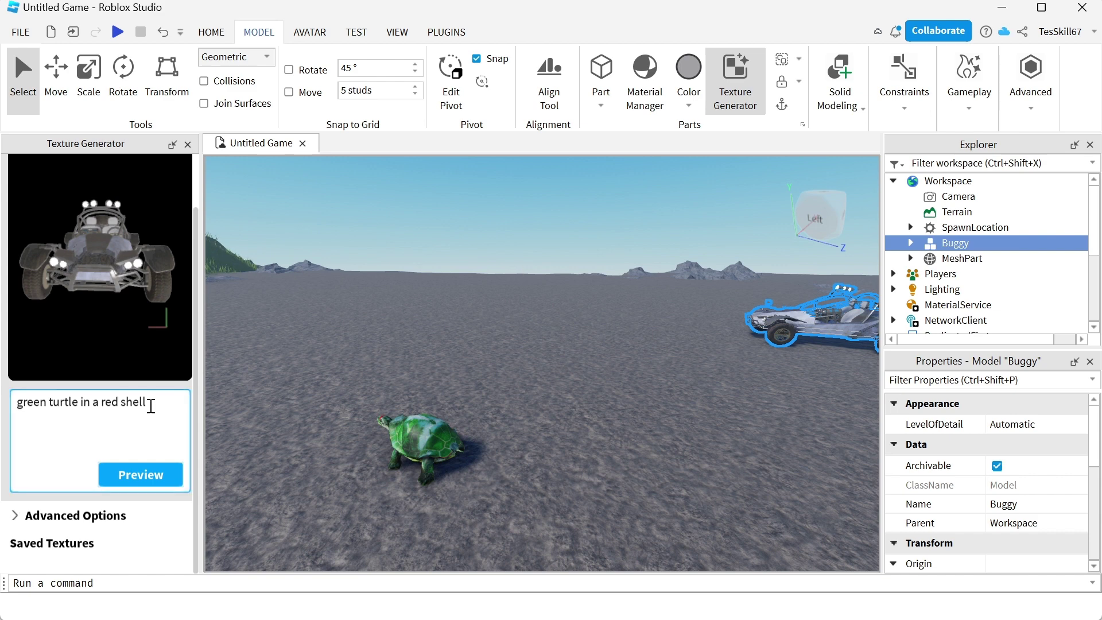
{"action": "left_click_drag", "start_coordinate": [151, 406], "coordinate": [2, 414]}
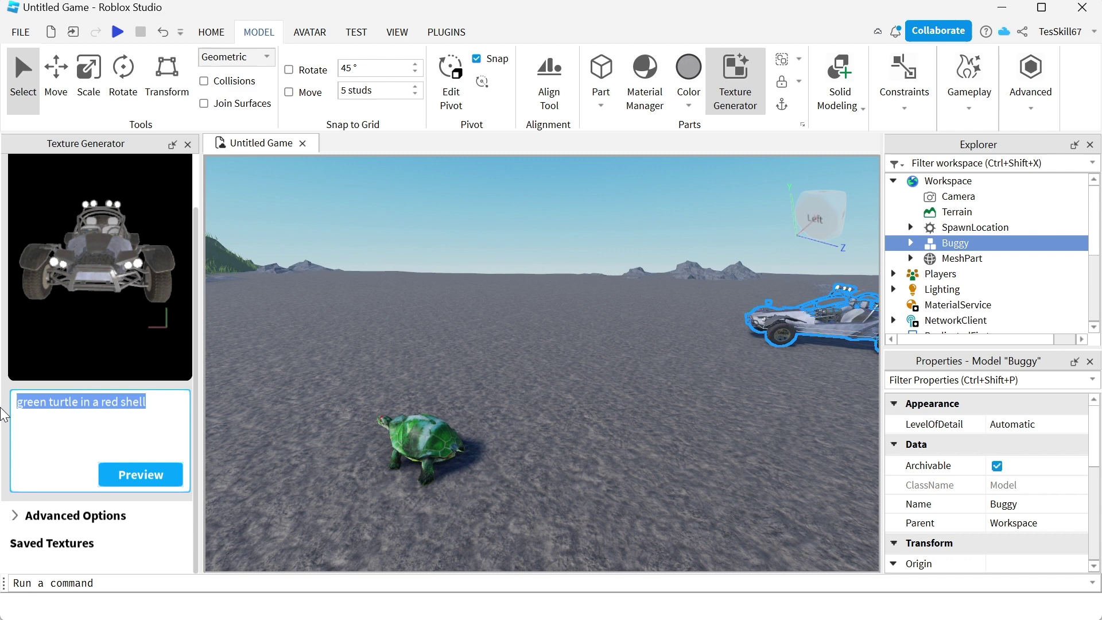
{"action": "type", "text": "dirty dusty race car"}
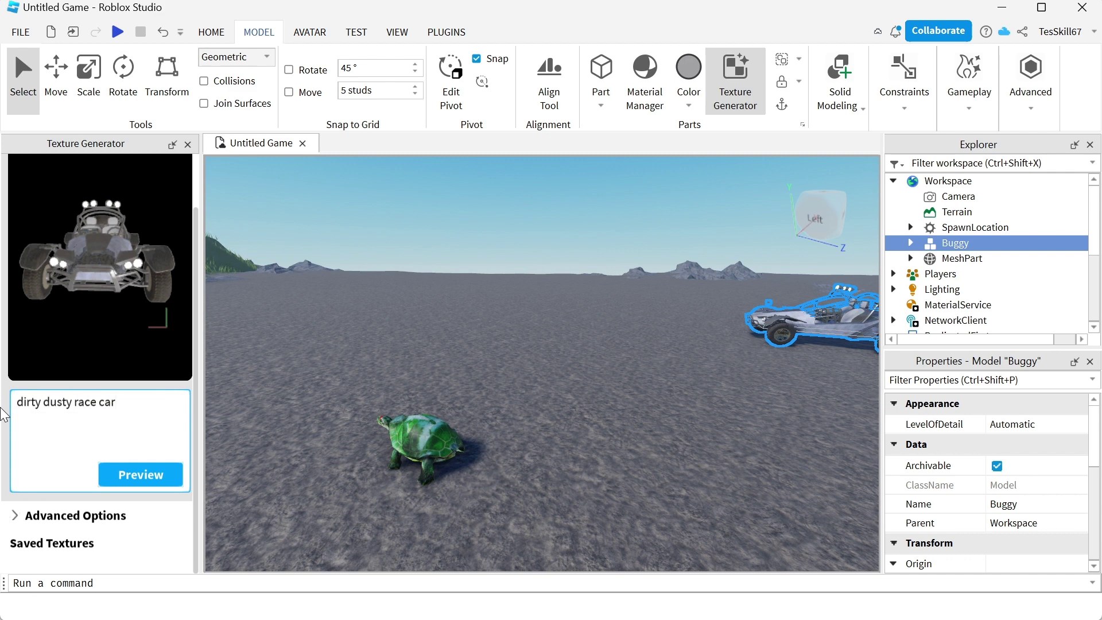
{"action": "left_click", "coordinate": [137, 471]}
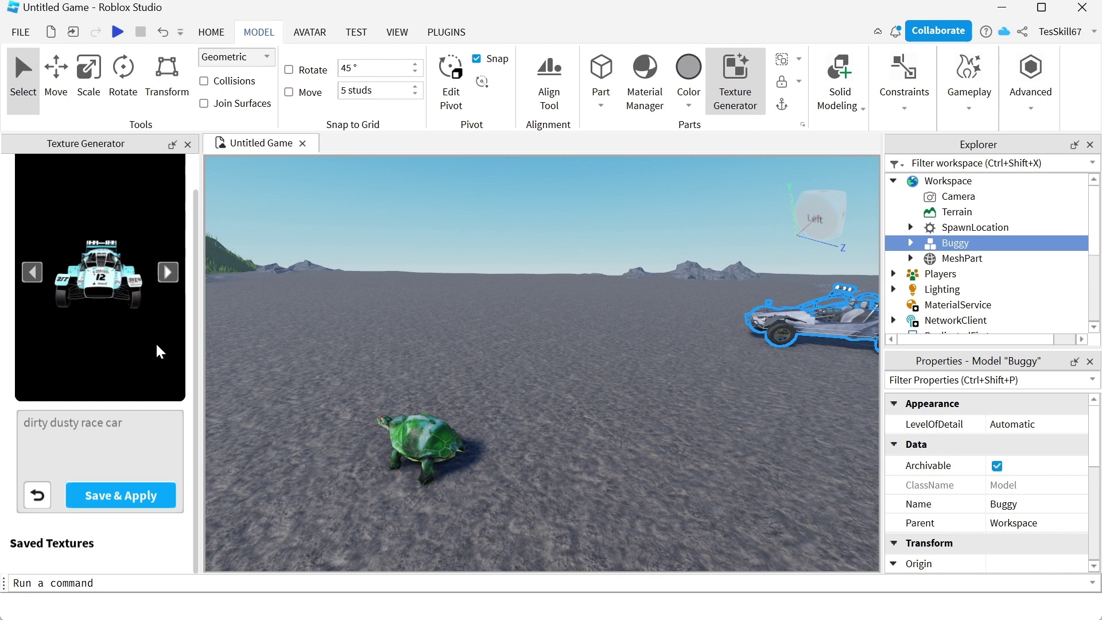
Browse the dirty race car texture variations up to the car numbered 25
{"action": "left_click", "coordinate": [169, 274]}
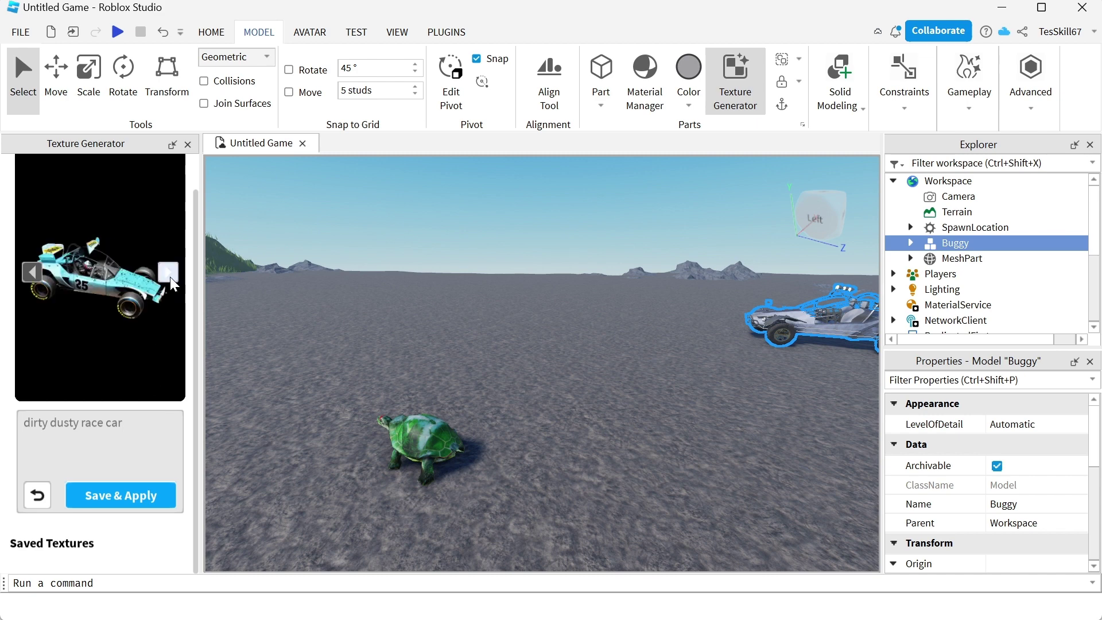
{"action": "left_click", "coordinate": [170, 276]}
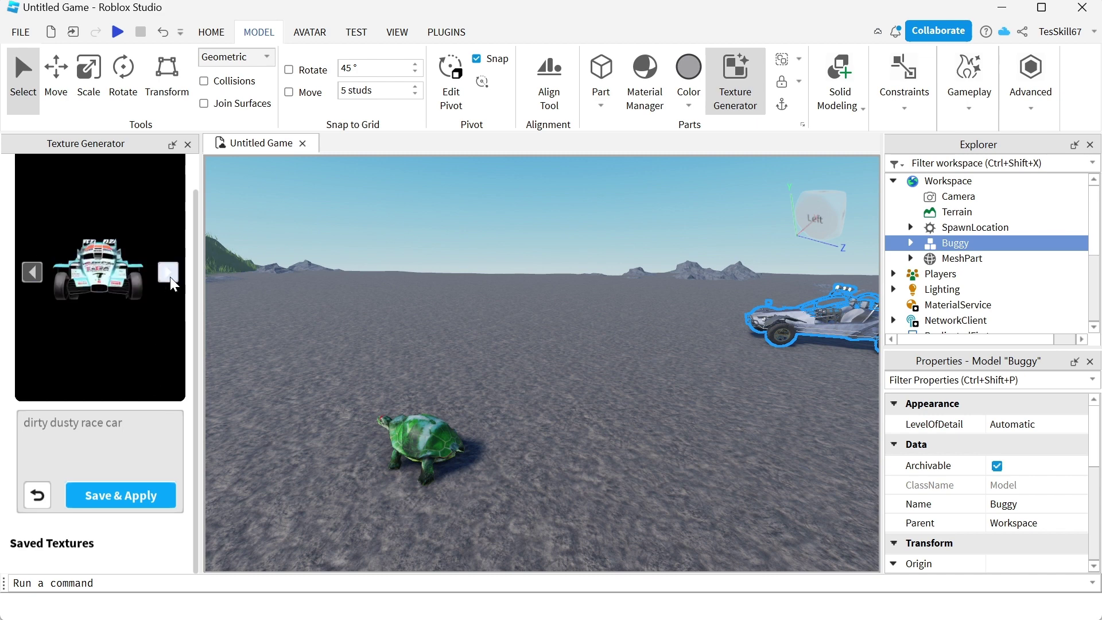
{"action": "left_click", "coordinate": [170, 277]}
{"action": "left_click", "coordinate": [170, 277]}
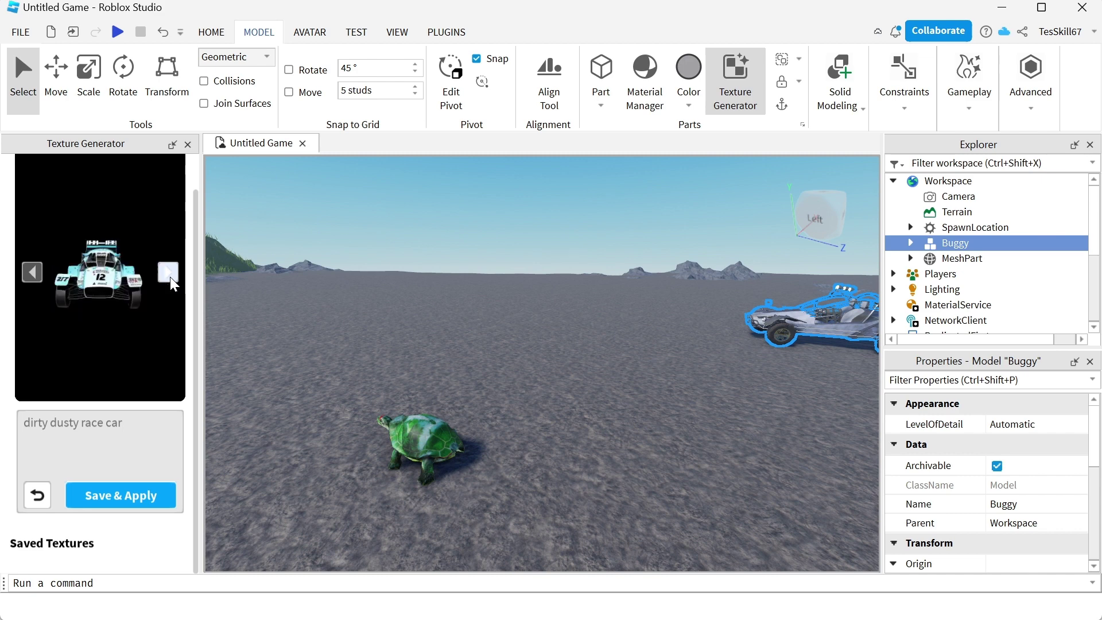
{"action": "left_click", "coordinate": [169, 276]}
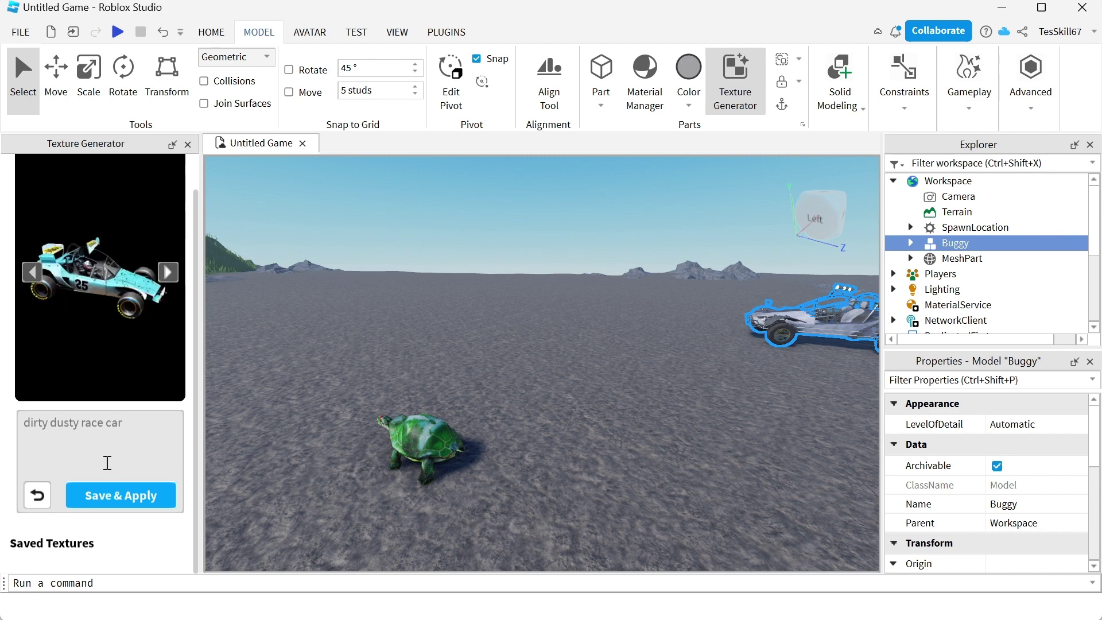
Discard the previews and generate the dirty dusty race car texture for the Buggy
{"action": "mouse_move", "coordinate": [121, 496]}
{"action": "left_click", "coordinate": [108, 493]}
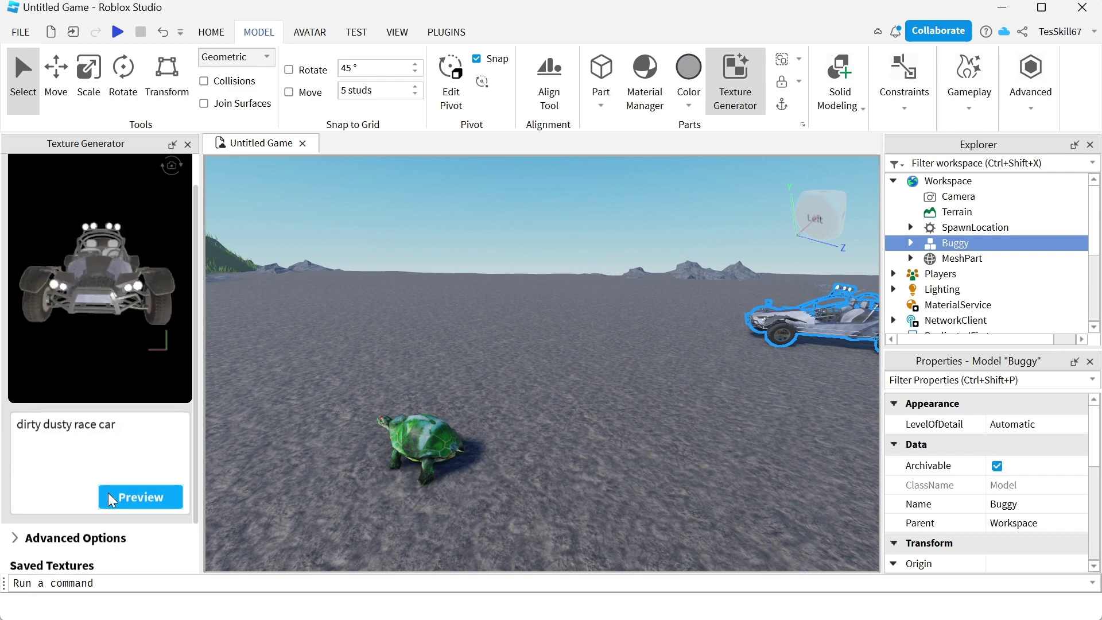
{"action": "left_click", "coordinate": [108, 493]}
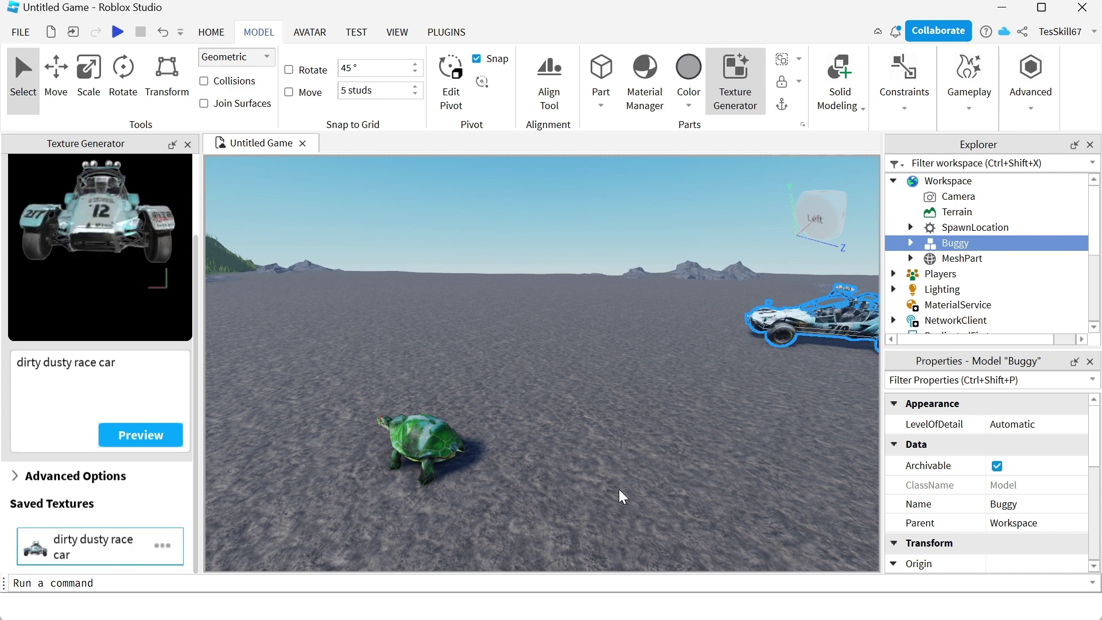
{"action": "scroll", "coordinate": [635, 493], "scroll_direction": "down", "scroll_amount": 3}
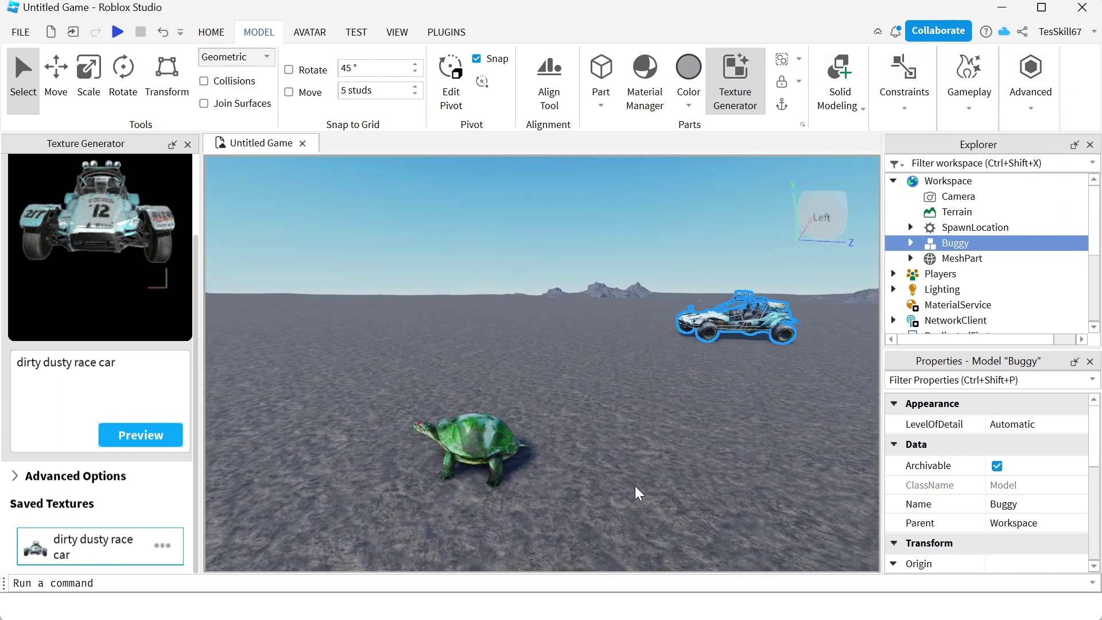
Start a play test, walk the avatar past the Buggy, and tilt the camera down
{"action": "left_click", "coordinate": [117, 31]}
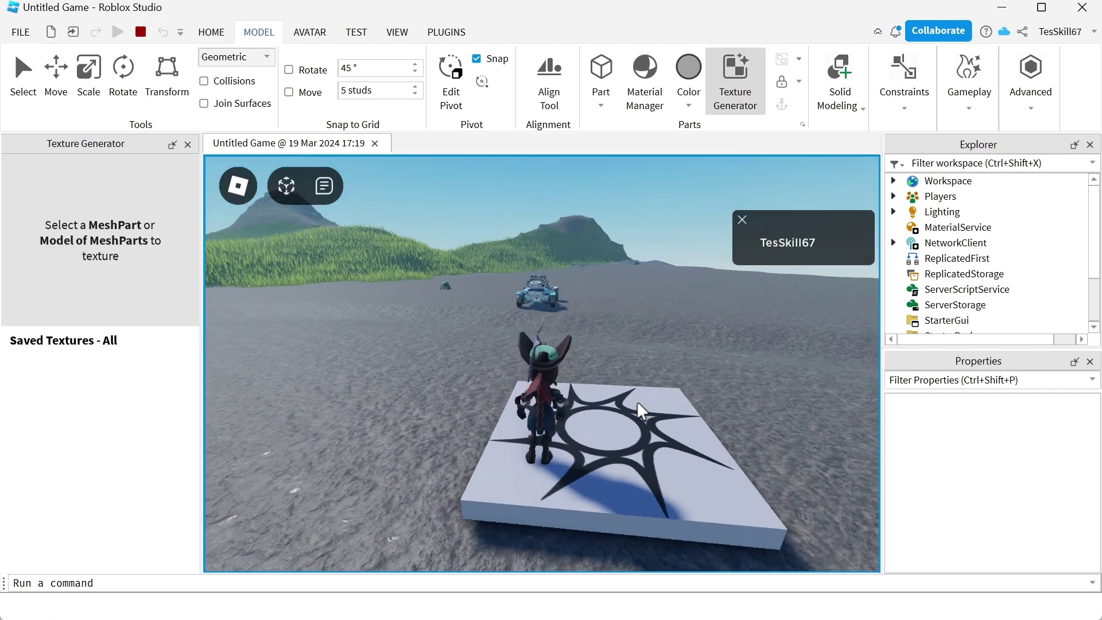
{"action": "key", "text": "w"}
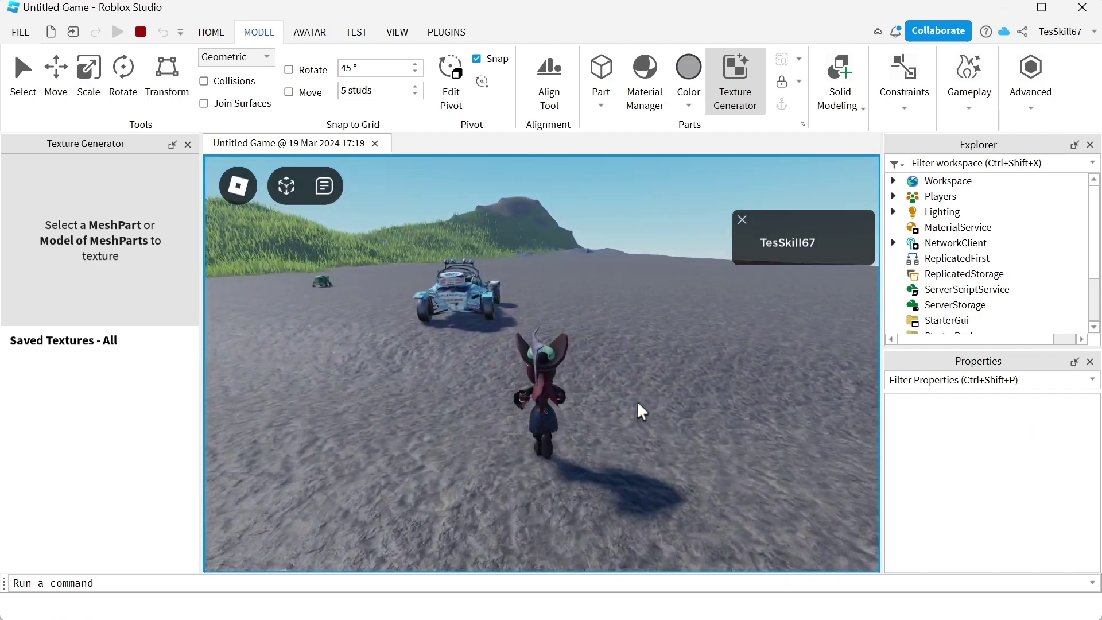
{"action": "key", "text": "w"}
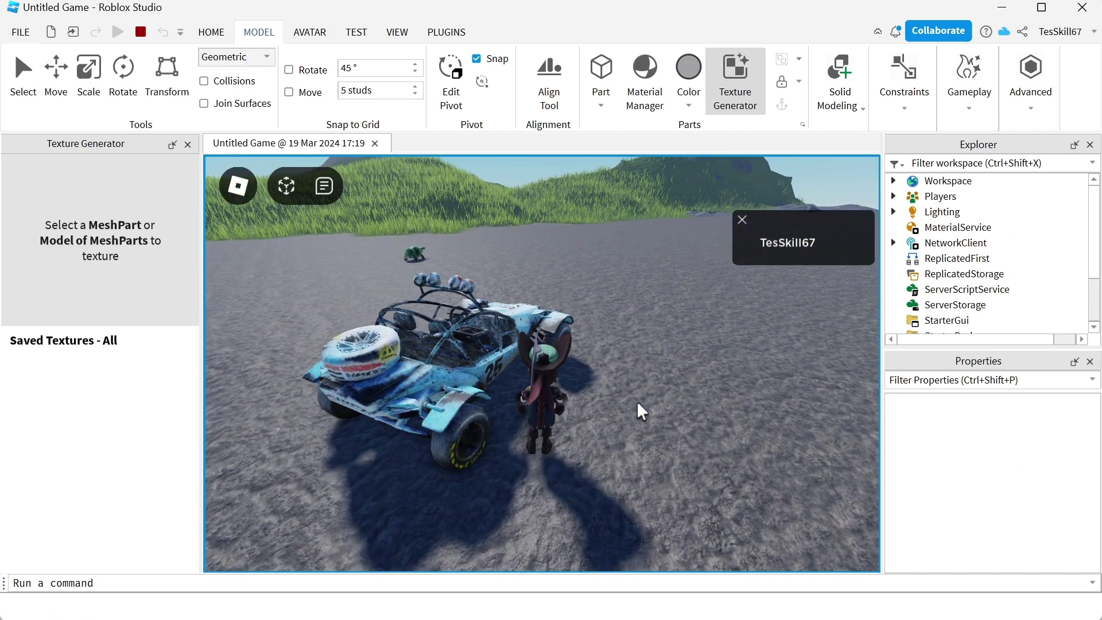
{"action": "key", "text": "w"}
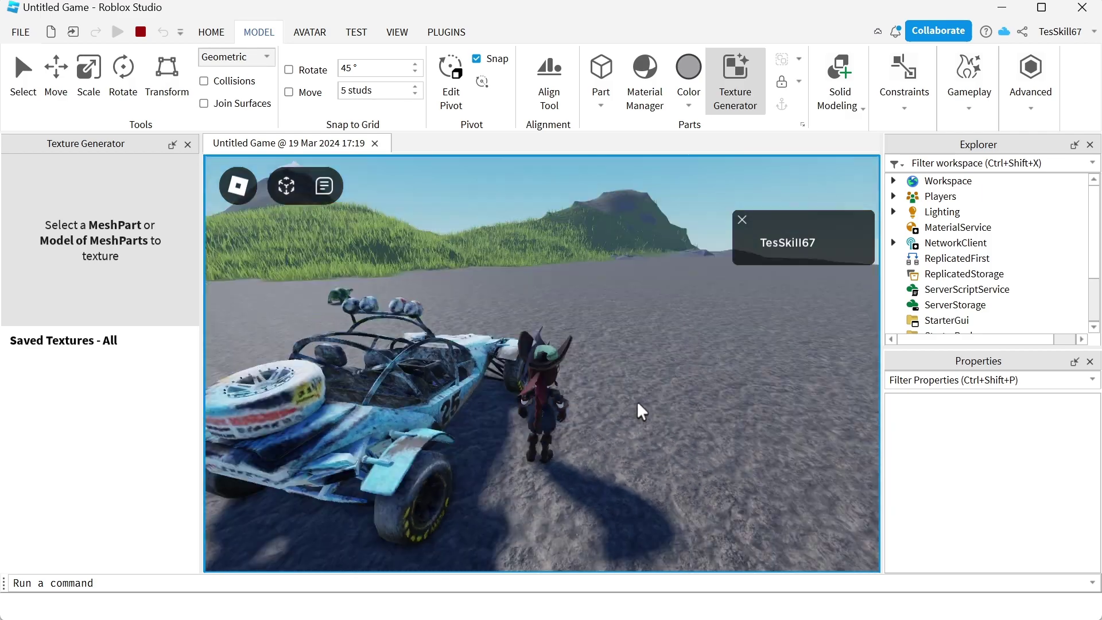
{"action": "right_click_drag", "start_coordinate": [636, 400], "coordinate": [636, 400]}
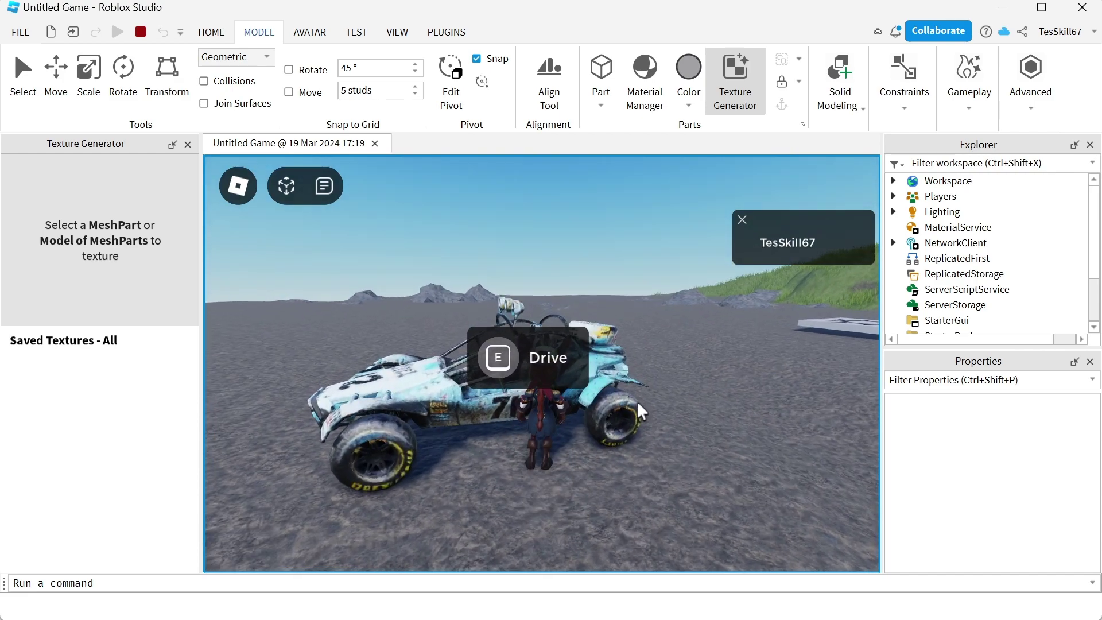
Get into the Buggy and drive it forward, steering right, slowing, then steering left
{"action": "key", "text": "e"}
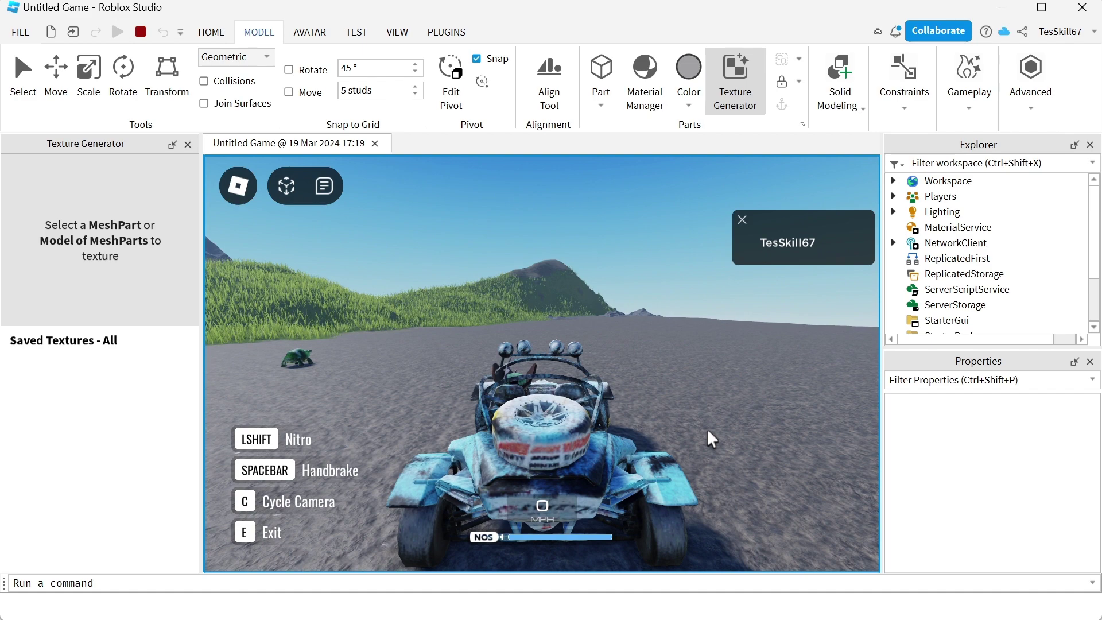
{"action": "key", "text": "w"}
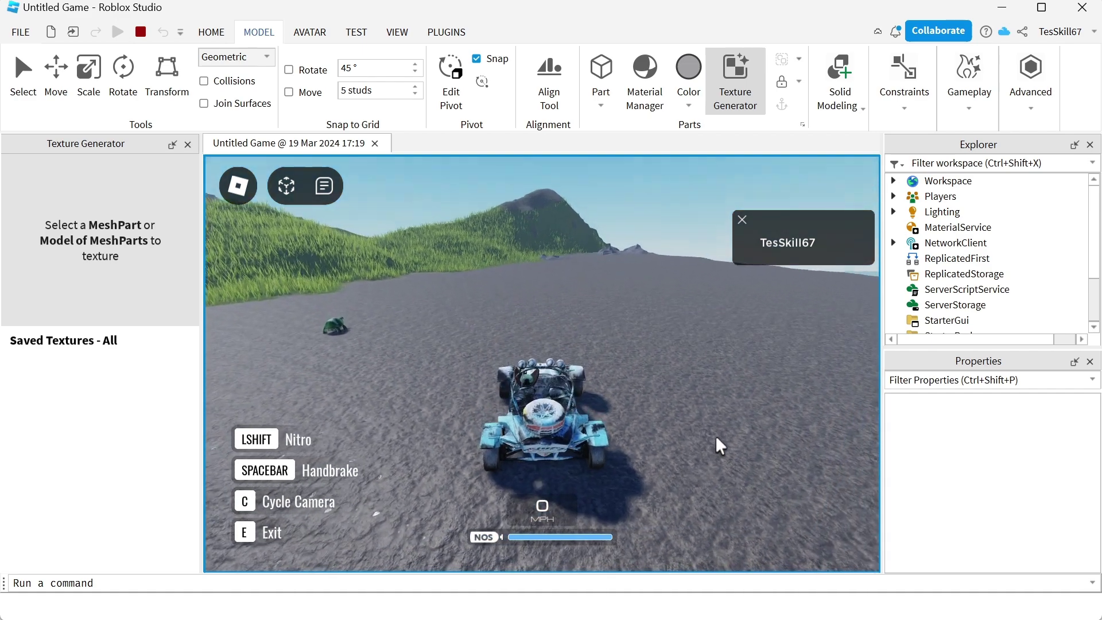
{"action": "key", "text": "d"}
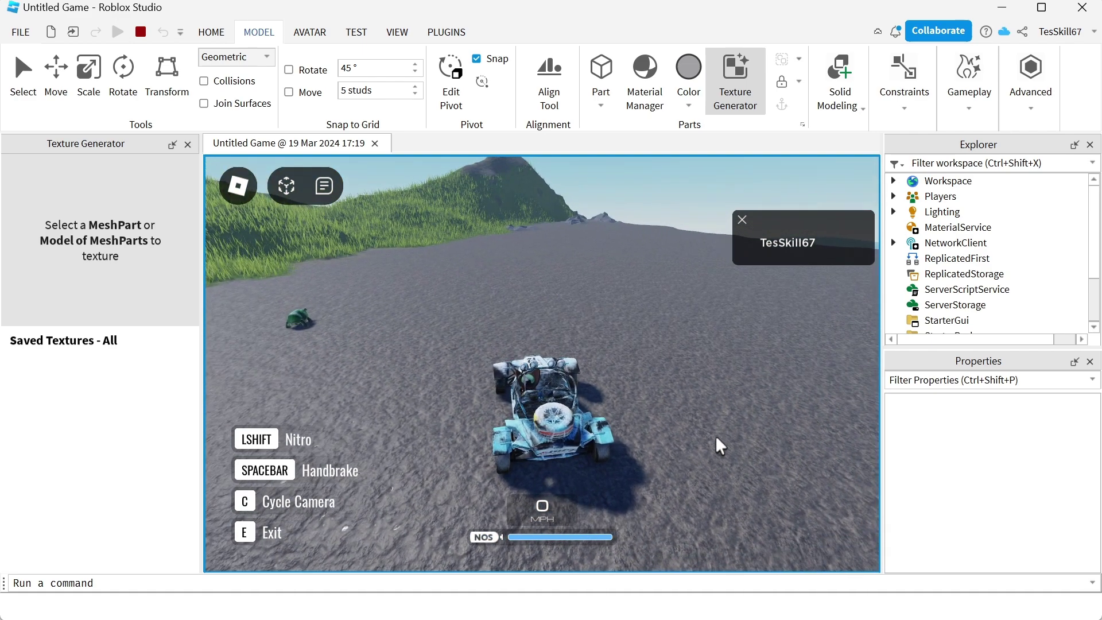
{"action": "key", "text": "w"}
{"action": "key", "text": "d"}
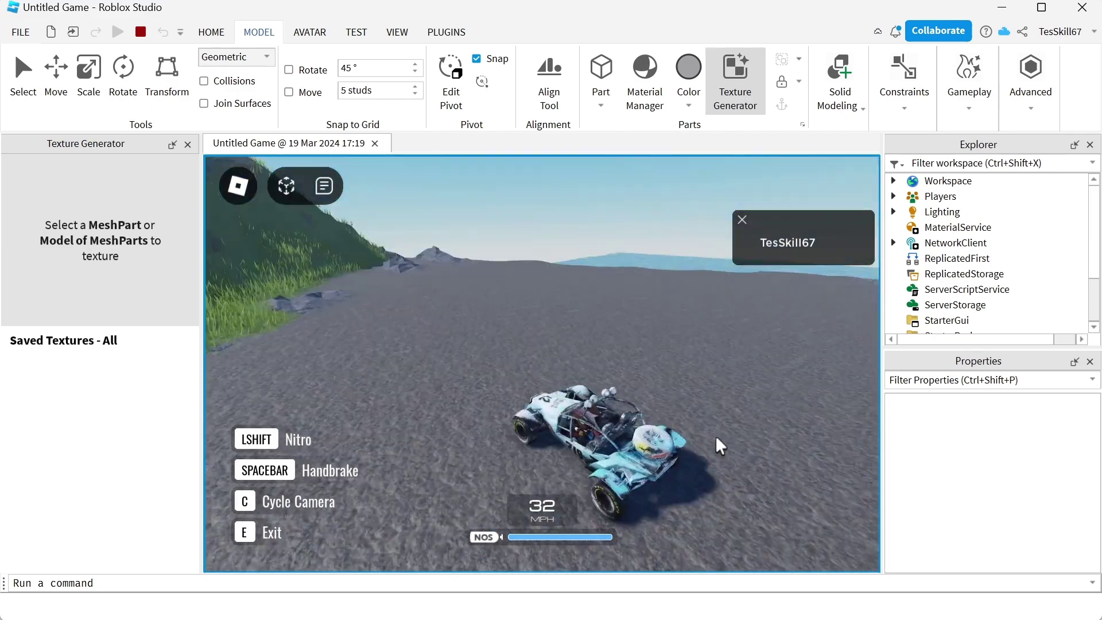
{"action": "key", "text": "s"}
{"action": "key", "text": "a"}
Brake, nitro-boost toward the grassy hill, then stop the play test
{"action": "key", "text": "w"}
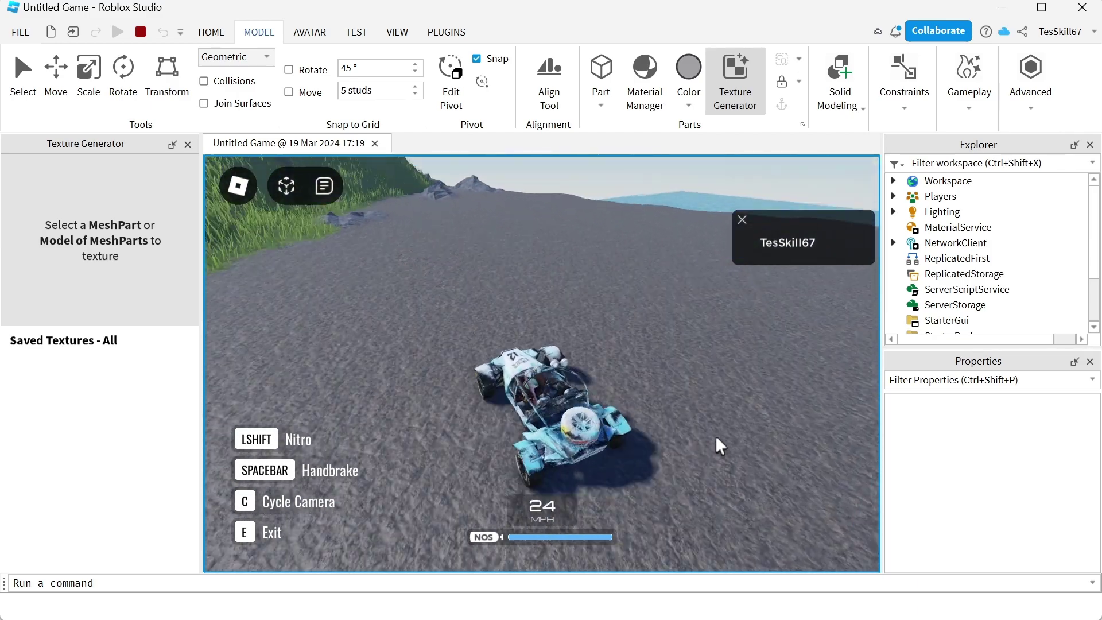
{"action": "key", "text": "s"}
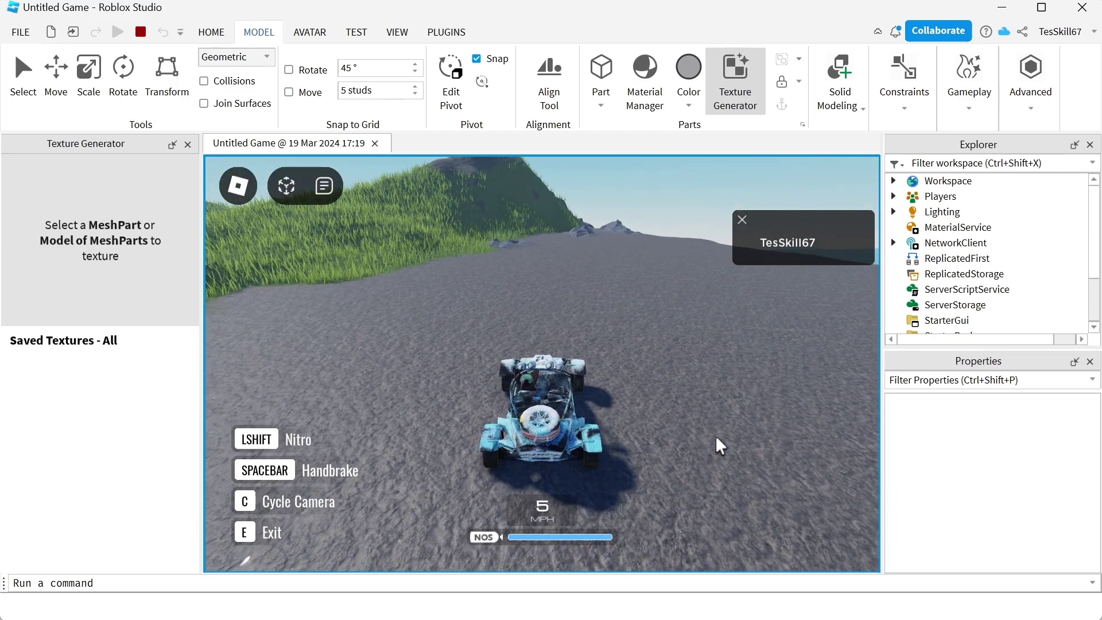
{"action": "key", "text": "w"}
{"action": "key", "text": "shift"}
{"action": "key", "text": "a"}
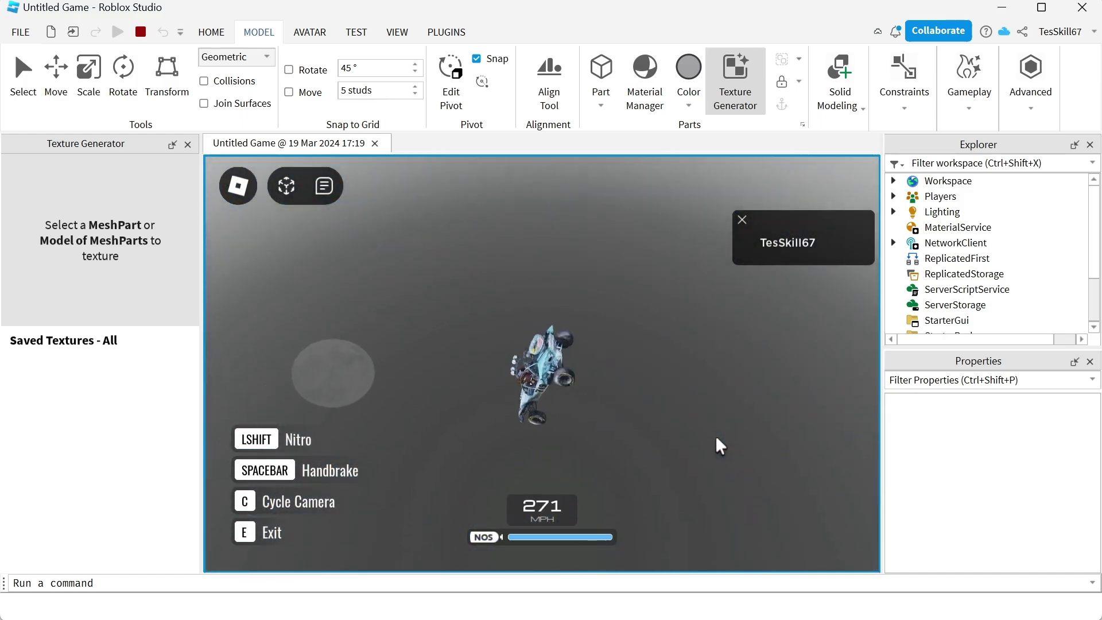
{"action": "key", "text": "shift+F5"}
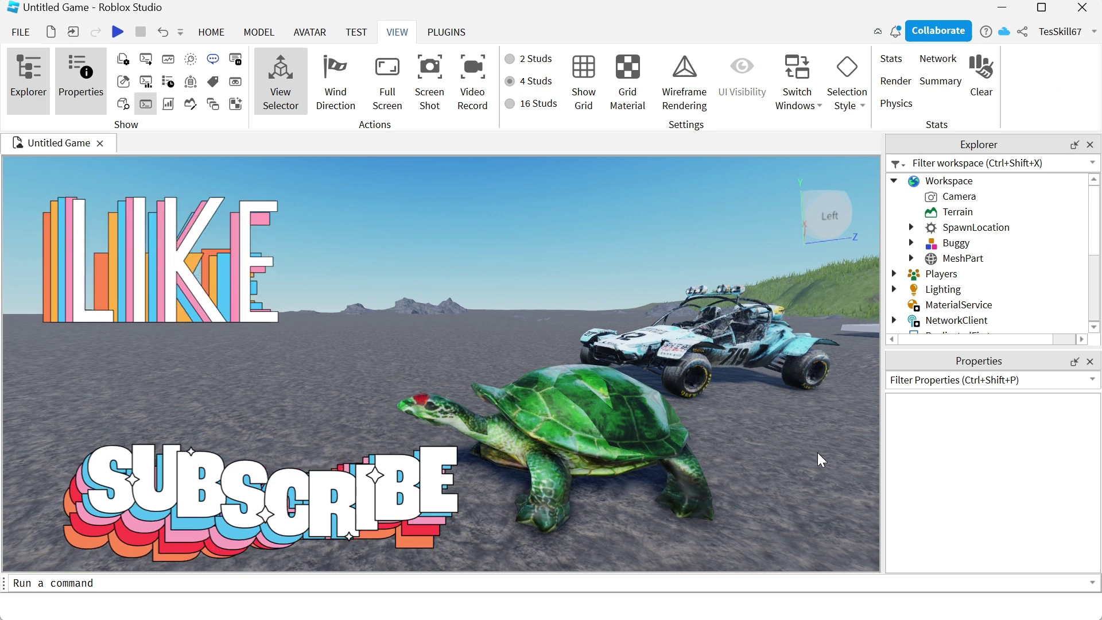